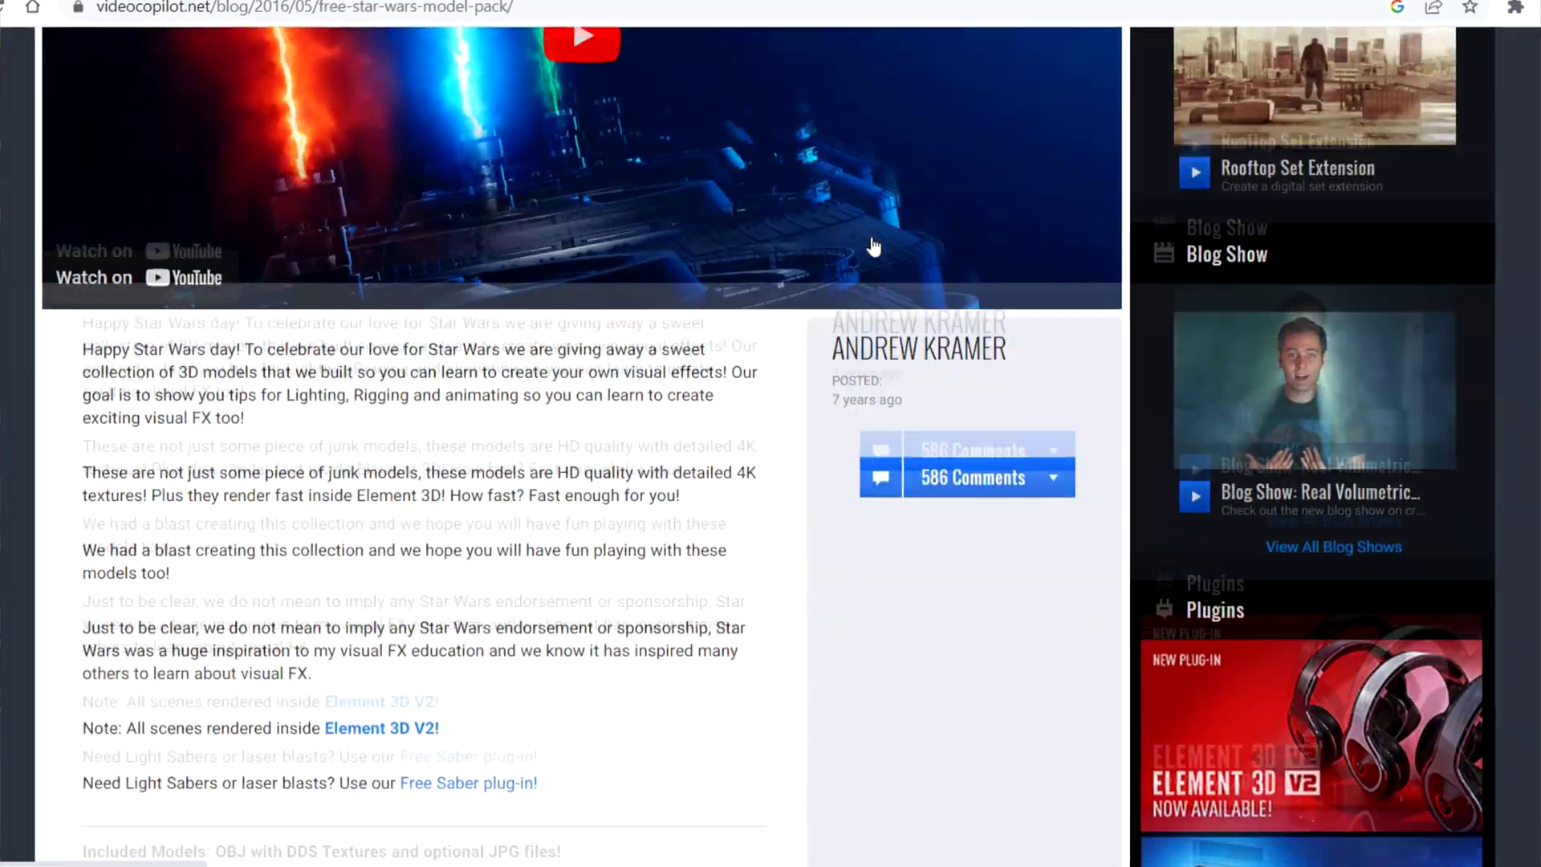
Step: Examine the free Star Wars model pack page, down to its included models and the model pack download
scroll(878, 246, "down", 8)
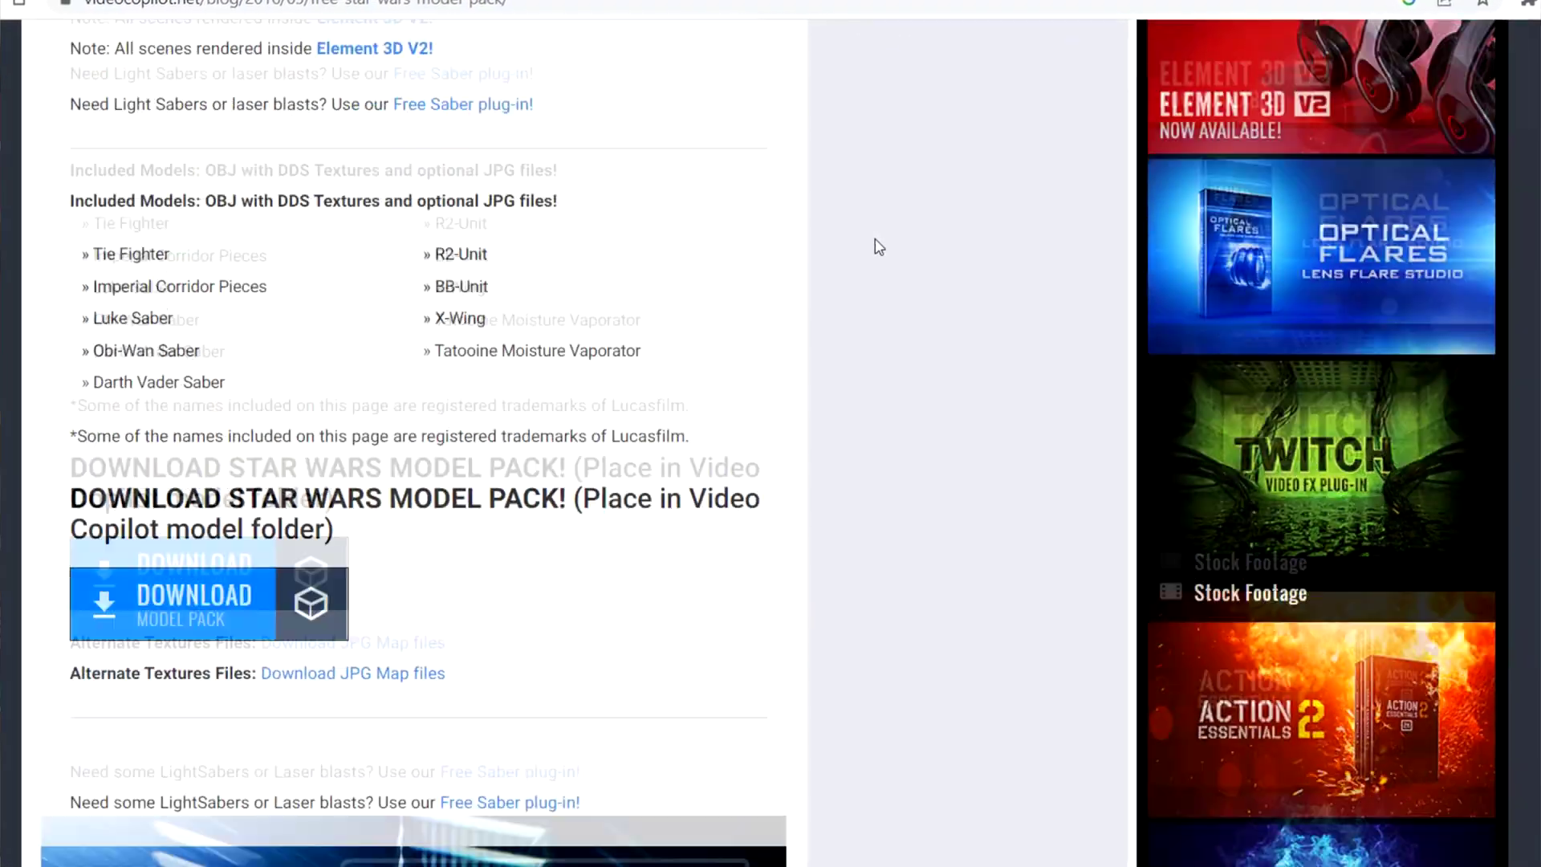
scroll(881, 247, "down", 2)
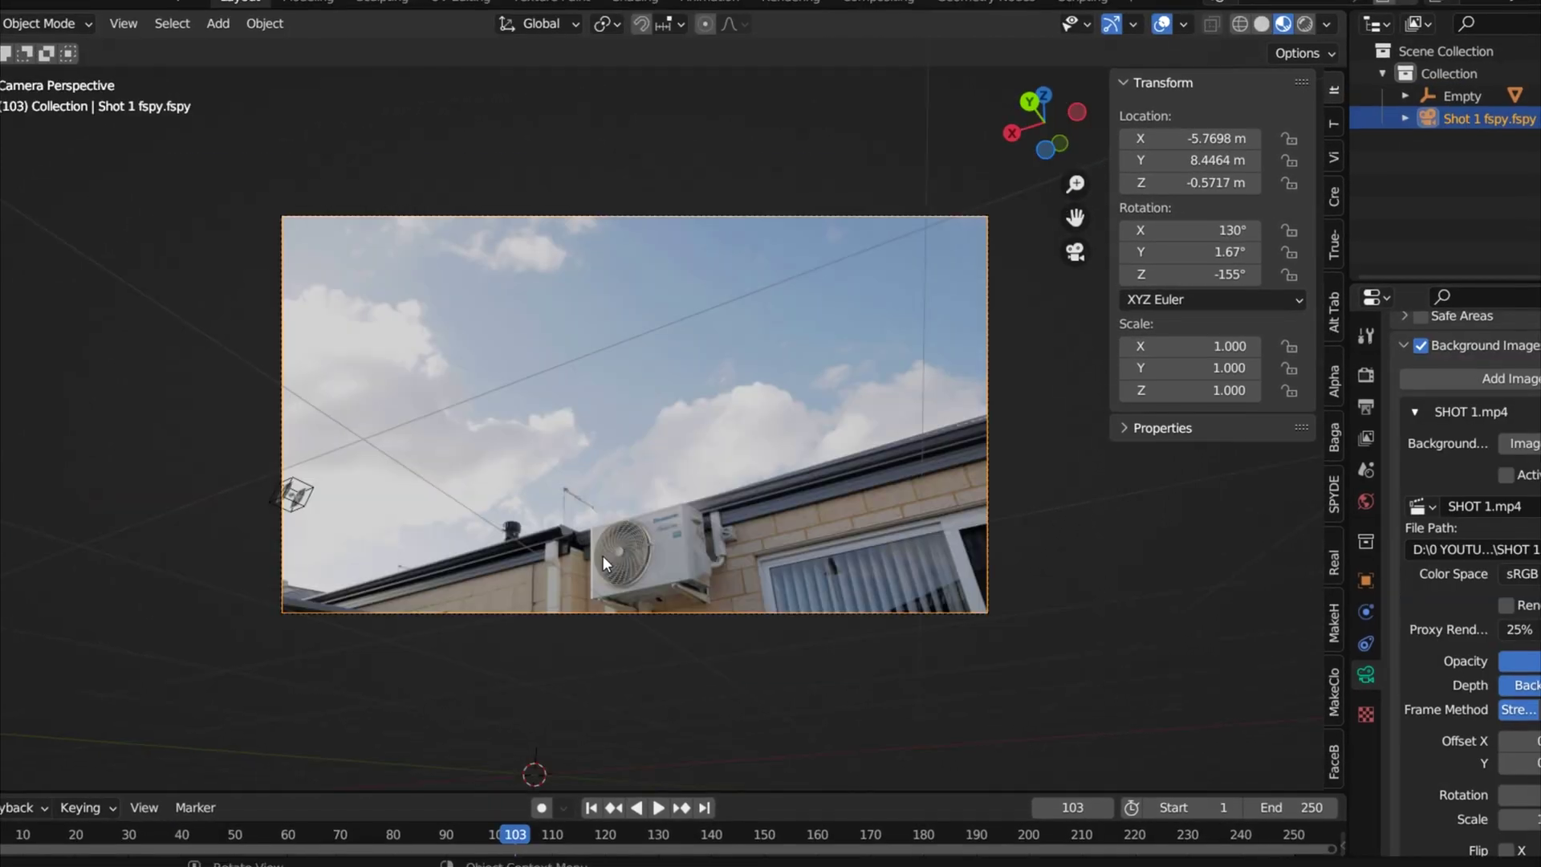
Step: In top view, move the Empty carrying the space fighter to a new position and keyframe its location
key("KP_7")
left_click(154, 378)
key("g")
left_click(1053, 495)
scroll(785, 433, "down", 5)
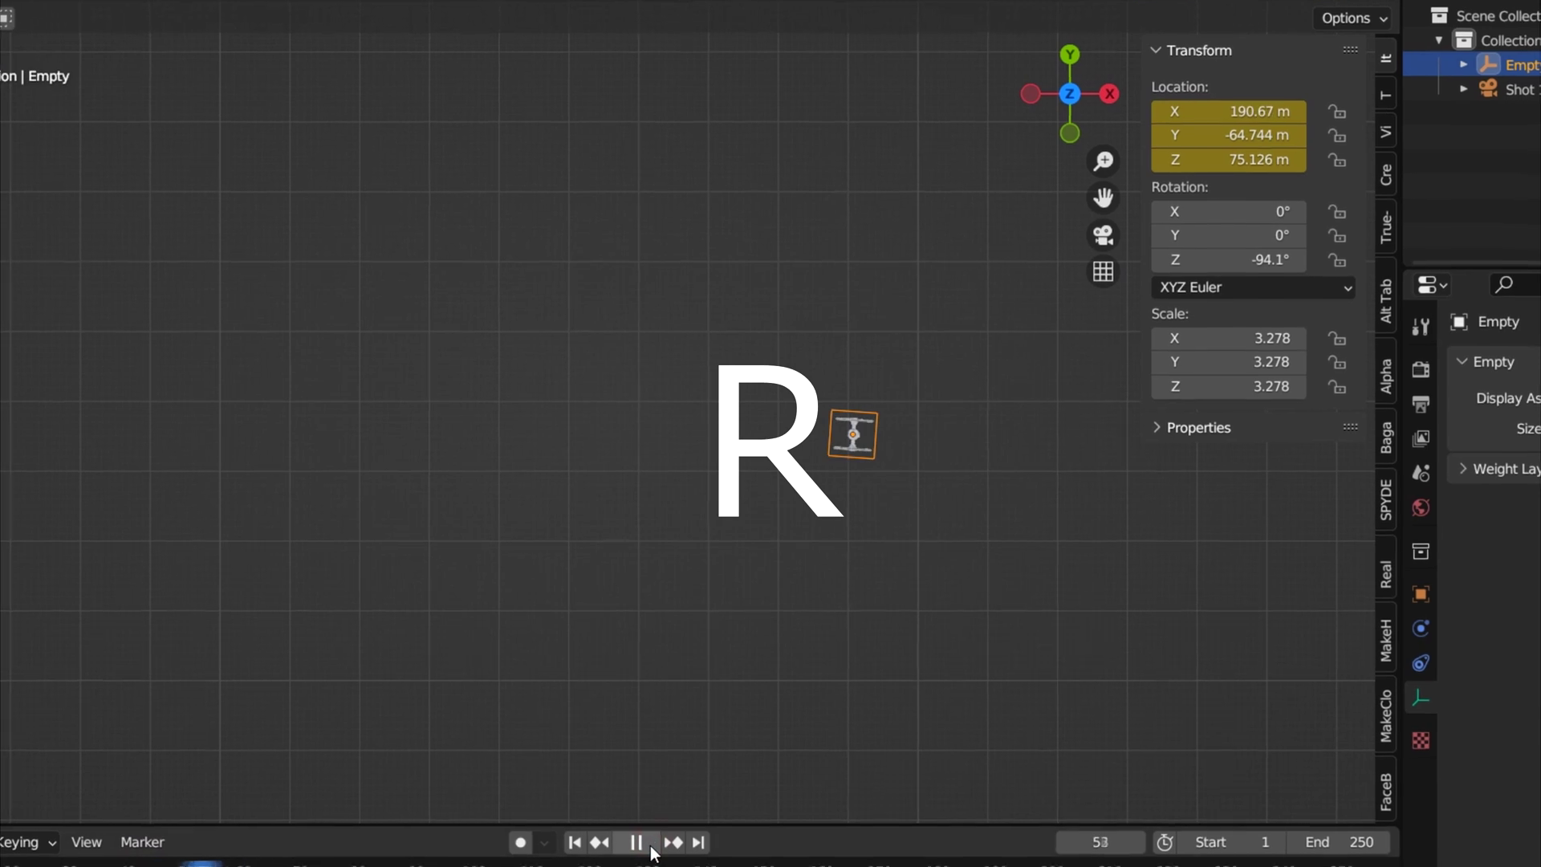
key("space")
key("i")
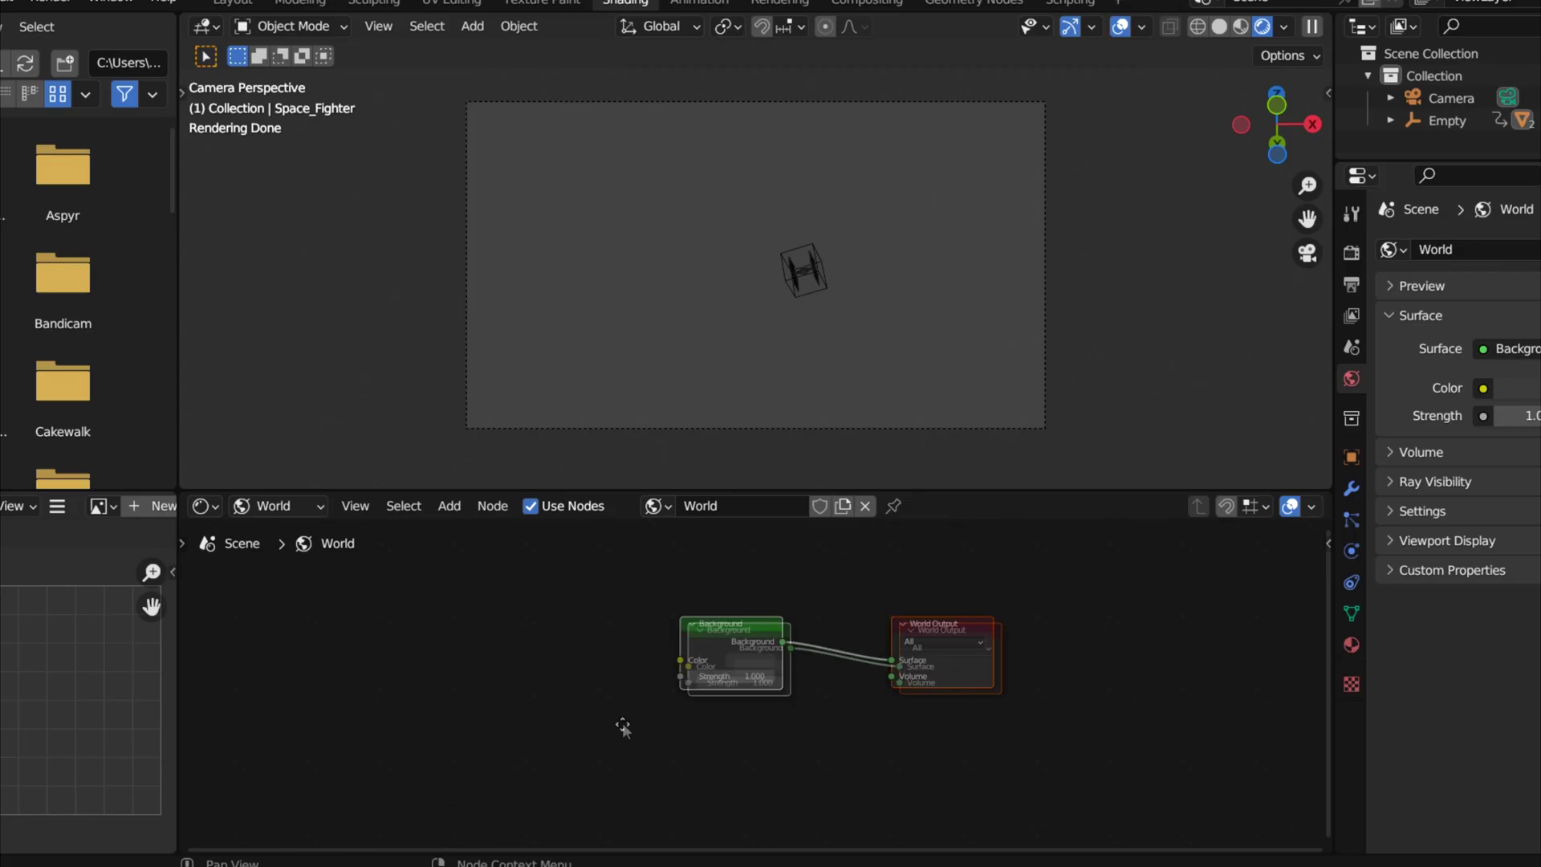
Step: Add a Sky Texture node to the world shader and connect its Color output to the Background node's Color
key("shift+a")
type("sky")
key("Return")
left_click(506, 698)
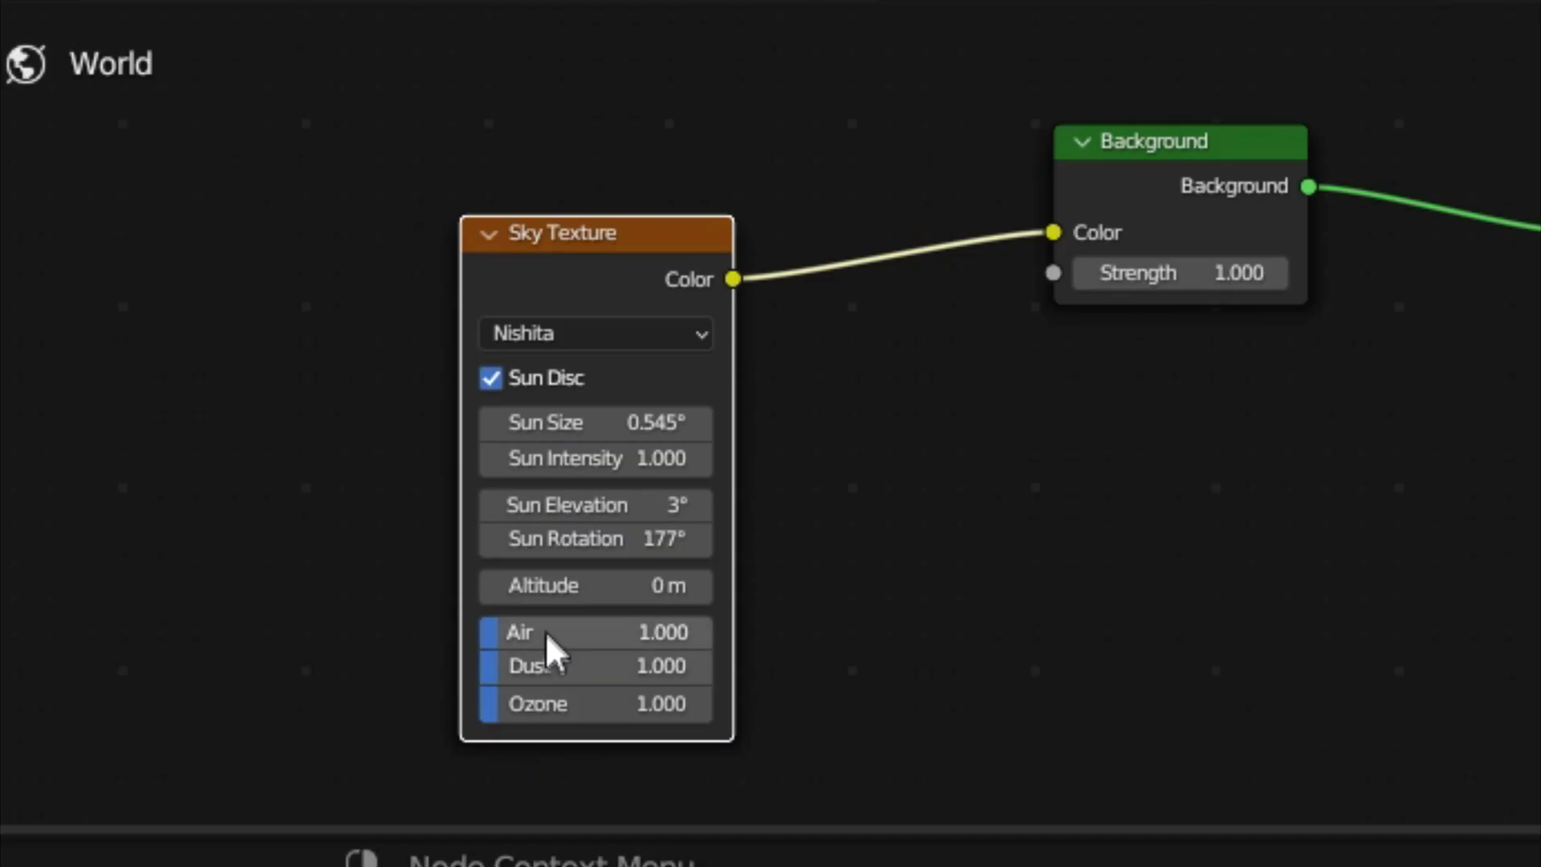
left_click_drag(488, 827, 465, 833)
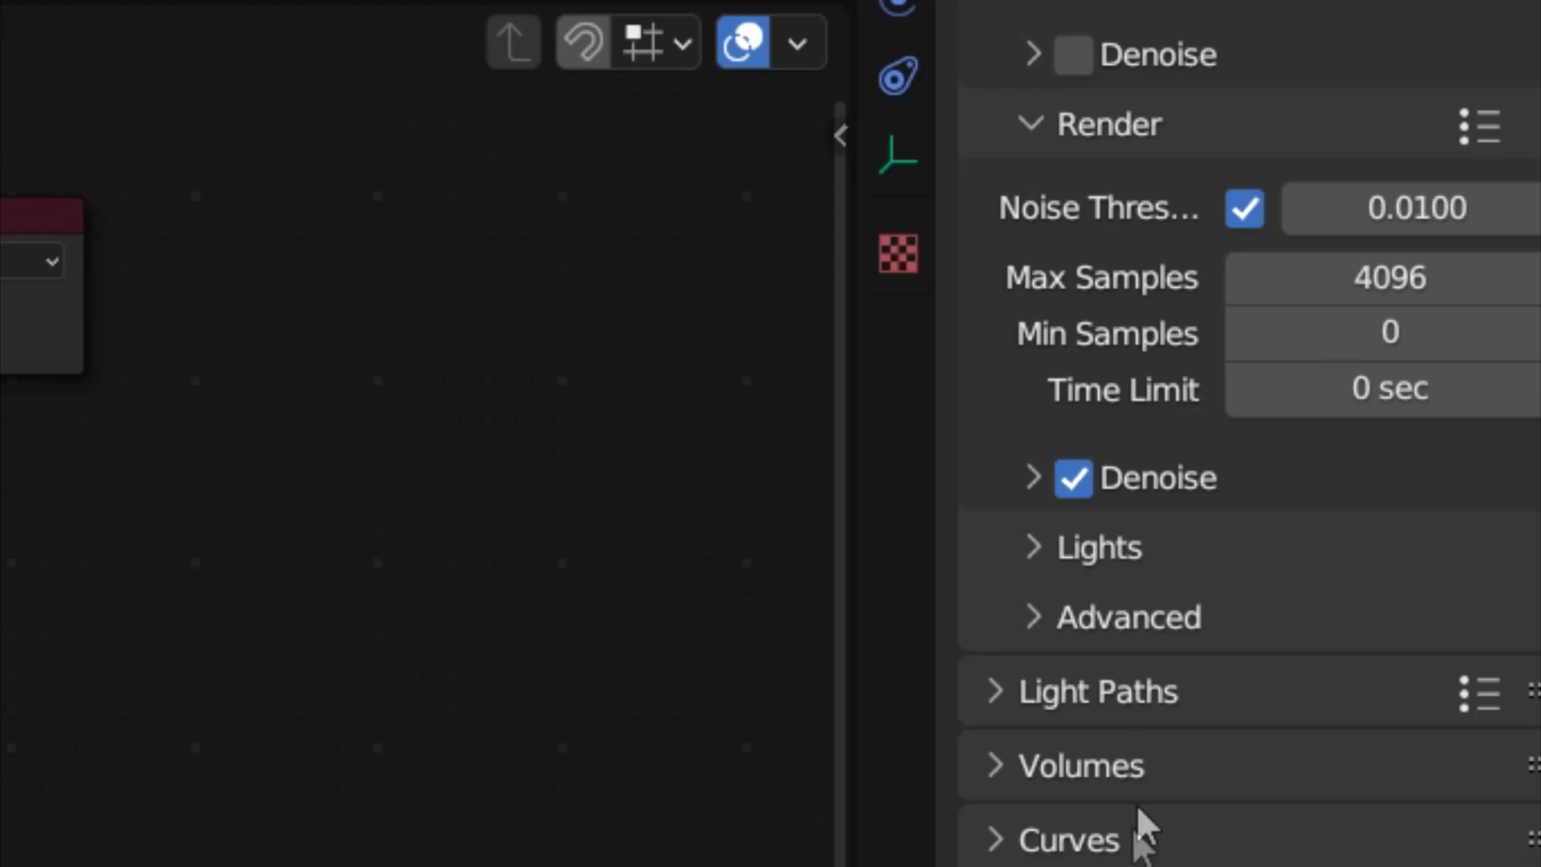
scroll(1155, 795, "down", 7)
left_click(1013, 526)
scroll(1209, 614, "down", 5)
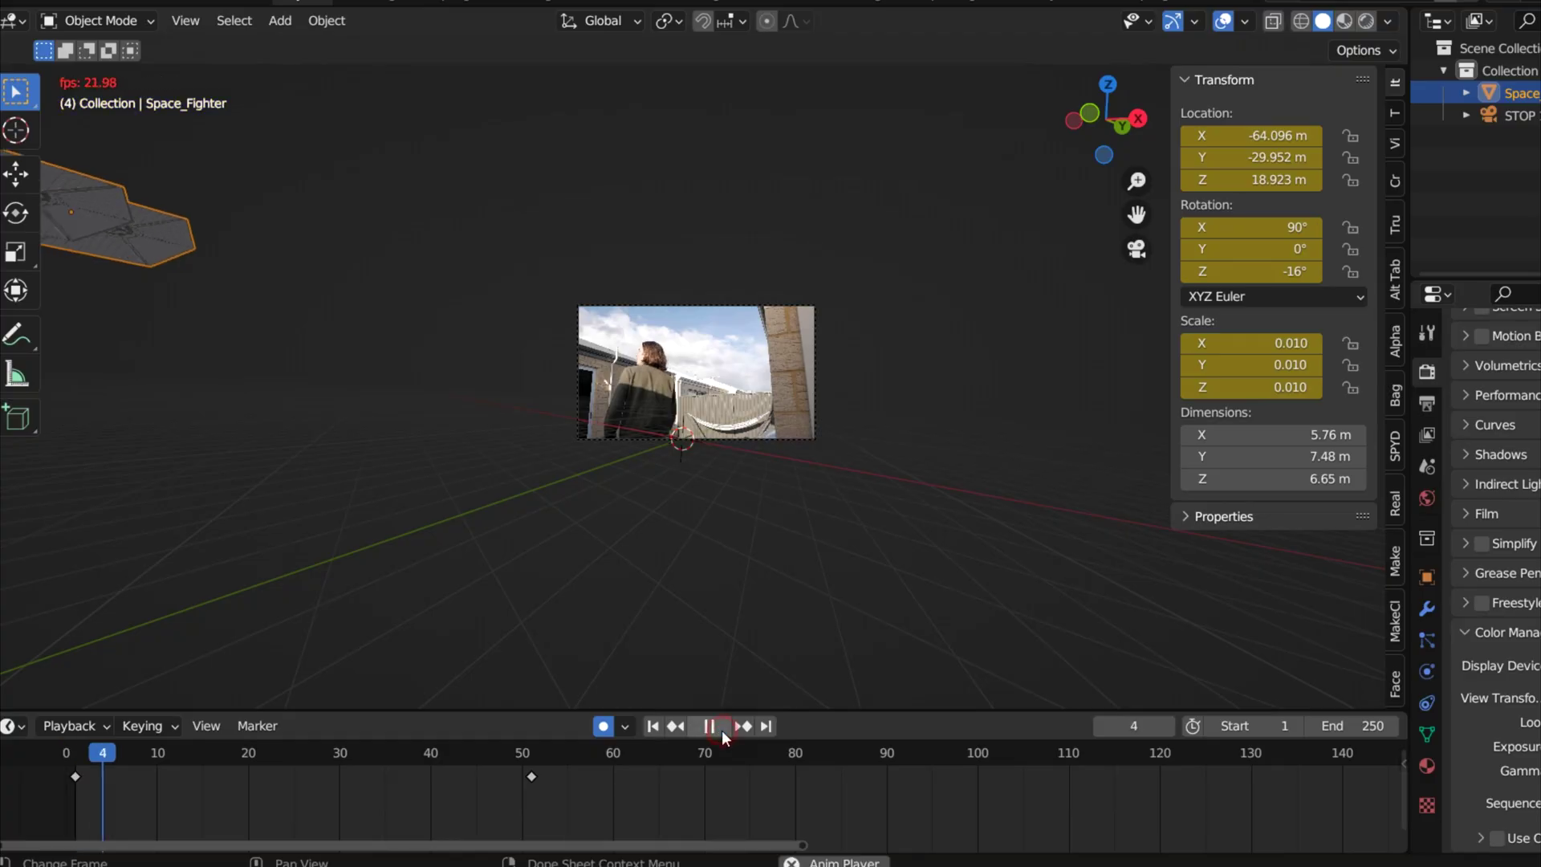
Step: In camera view at frame 65, reposition the space fighter to Y 101.91 m, tilt it to X 60.5° and keyframe it
left_click(721, 729)
key("KP_0")
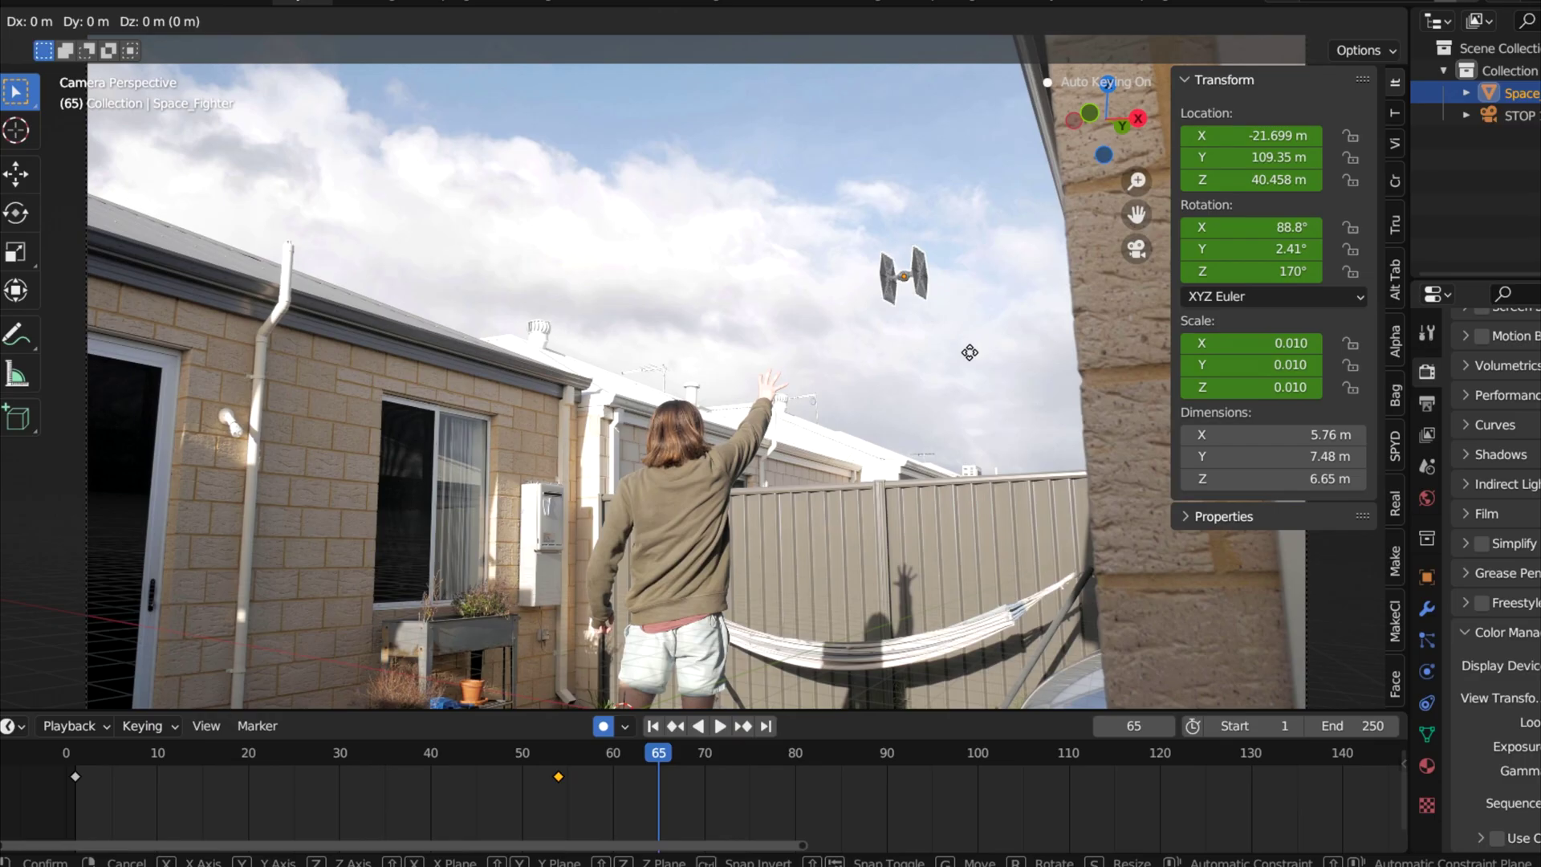
key("i")
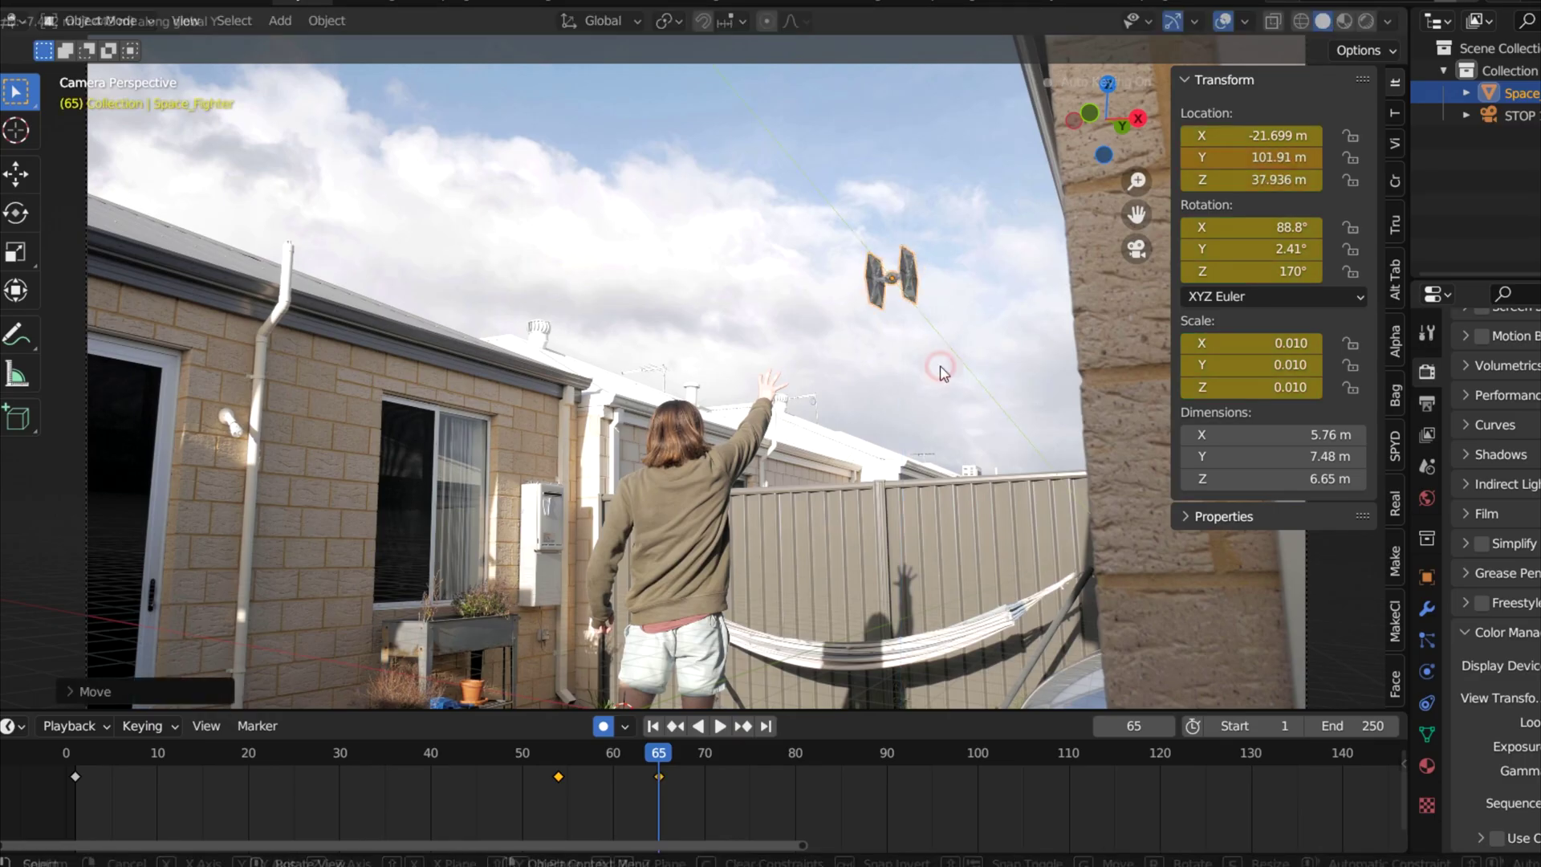
key("r")
key("x")
key("Return")
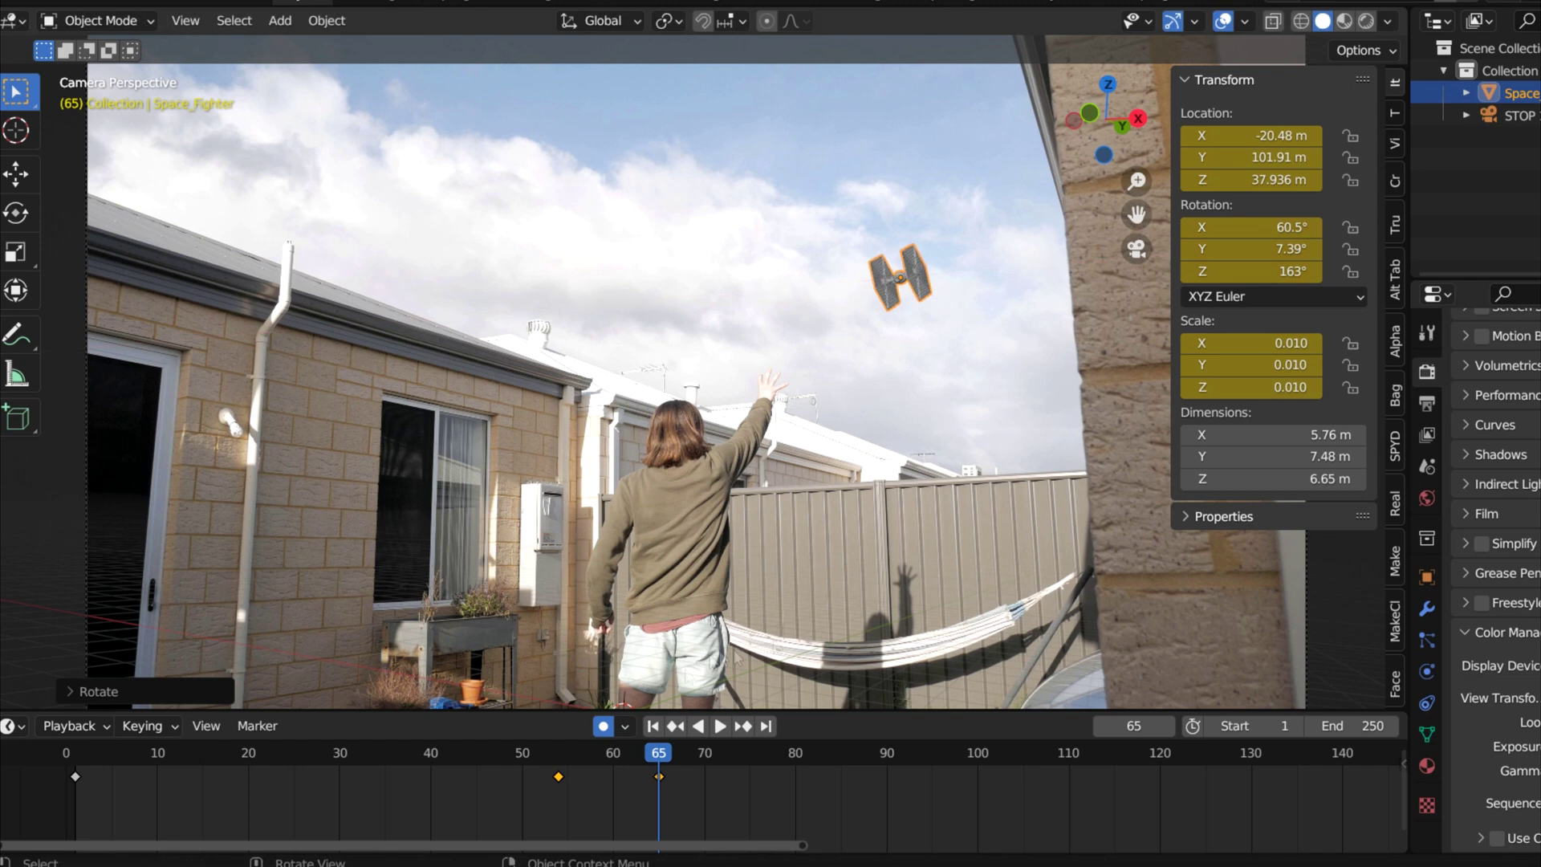
left_click(698, 725)
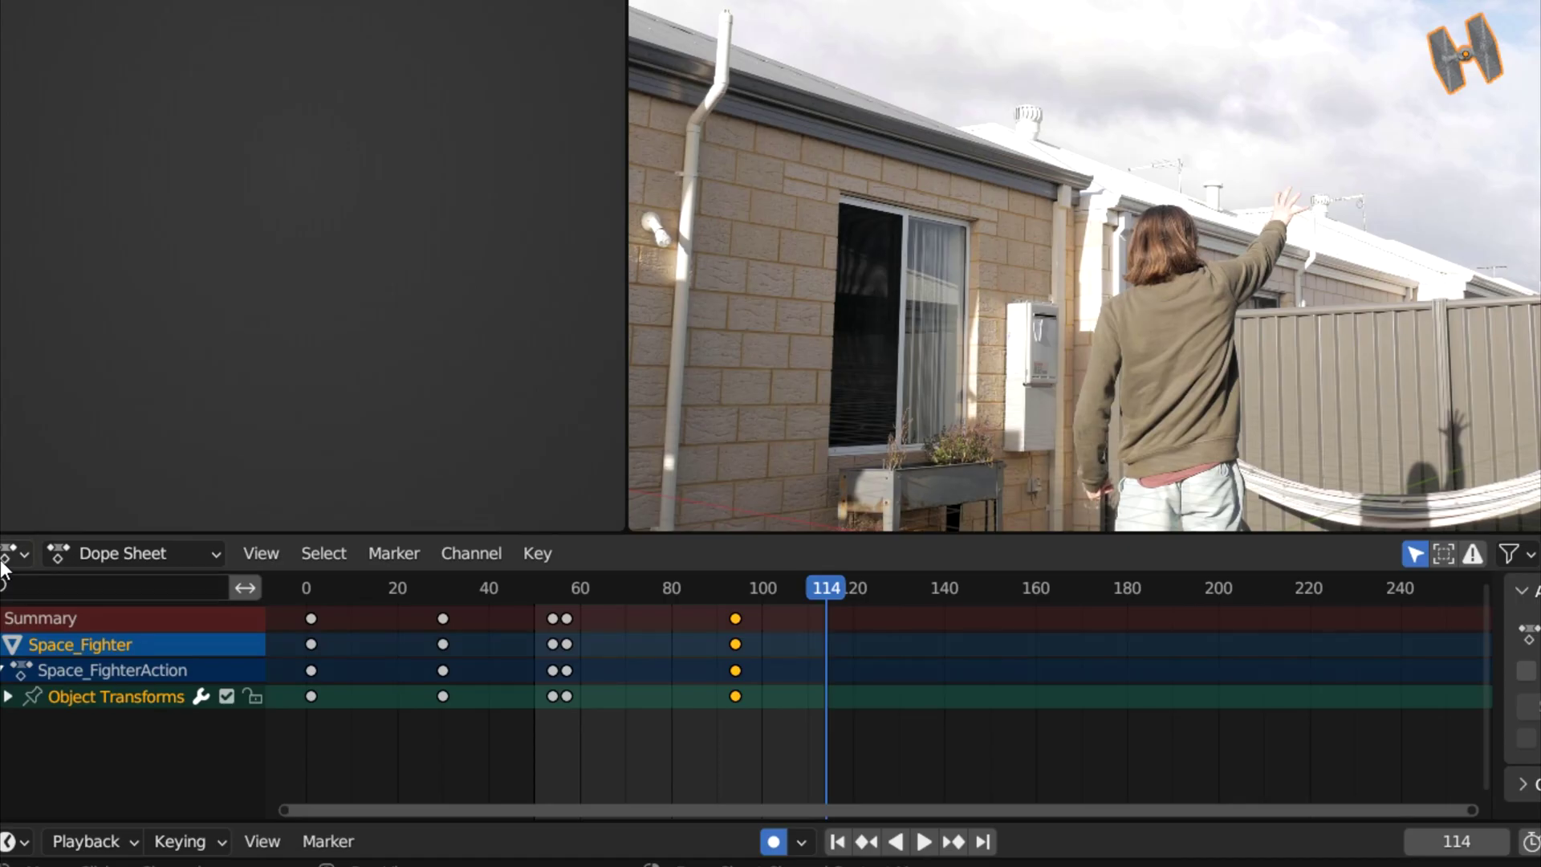
Step: Switch the Dope Sheet to the Graph Editor and set the X Location Noise modifier to scale 19.6 and strength 1.7
left_click(15, 553)
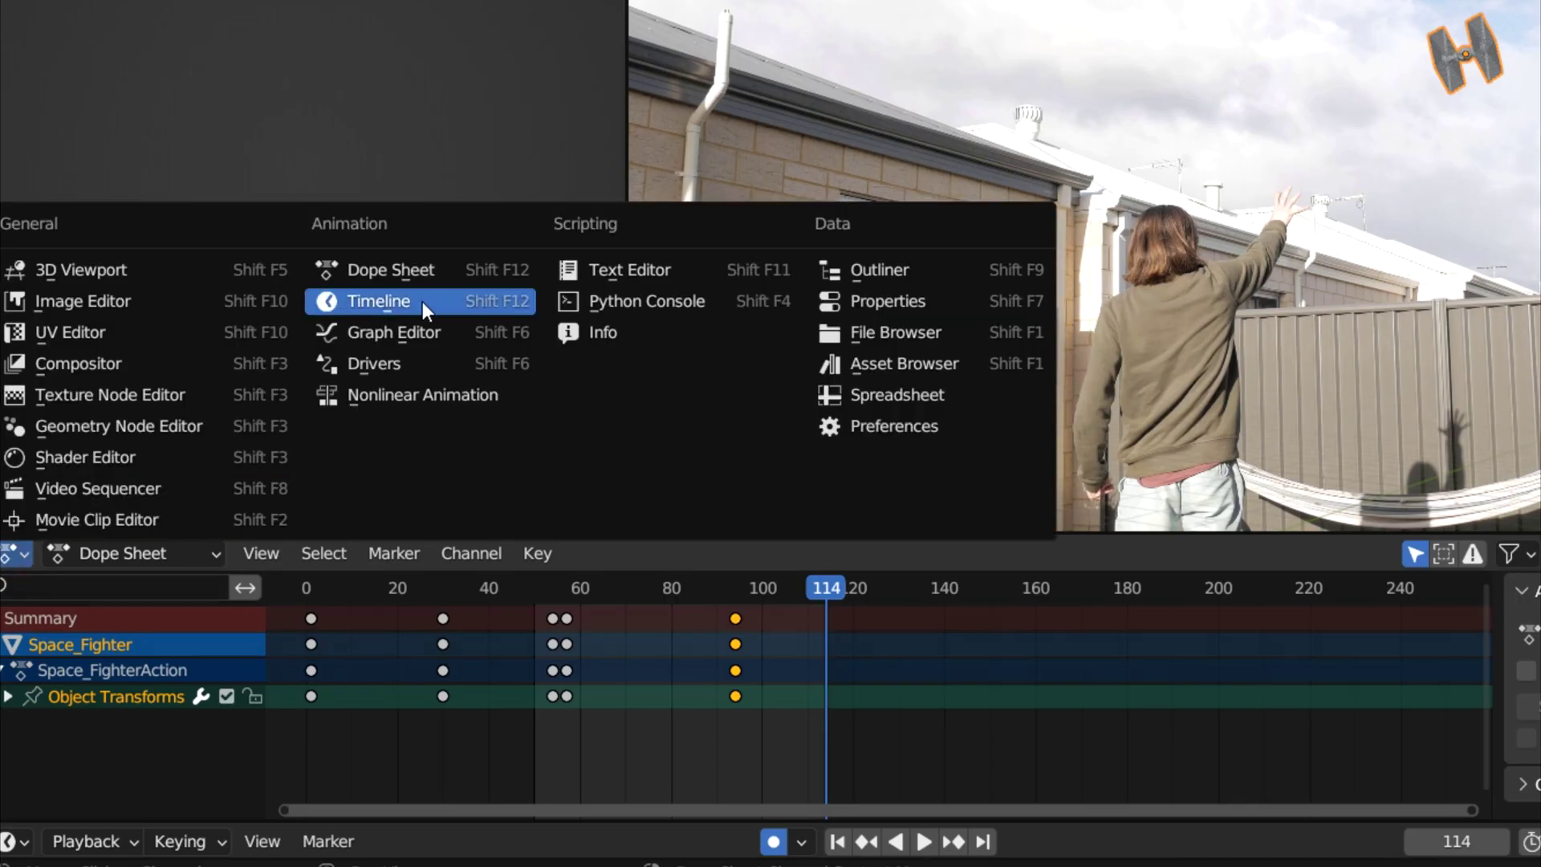
left_click(425, 326)
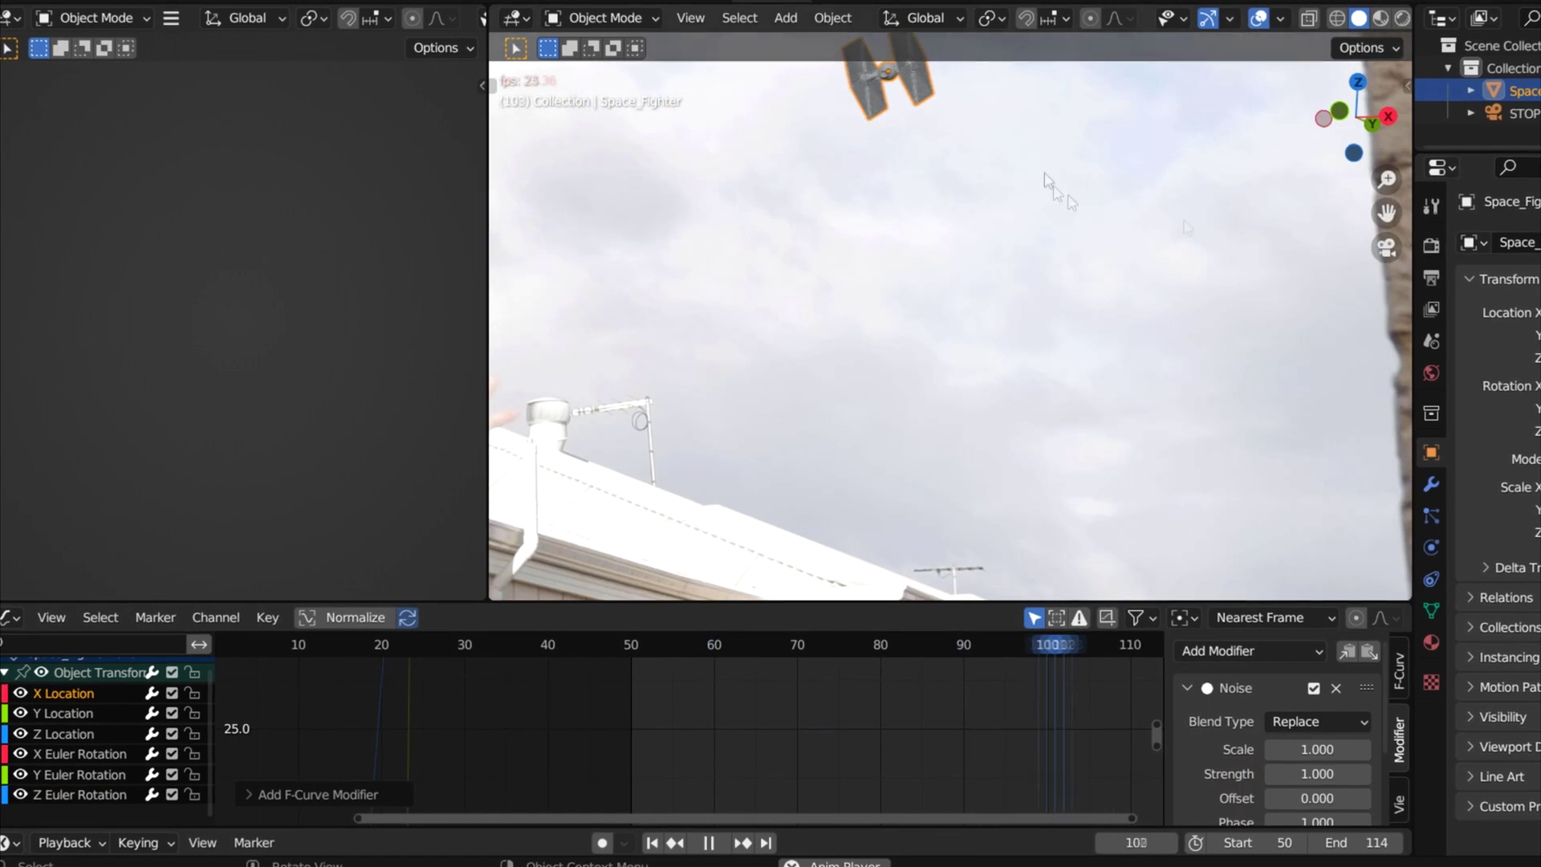
left_click_drag(1317, 749, 1336, 774)
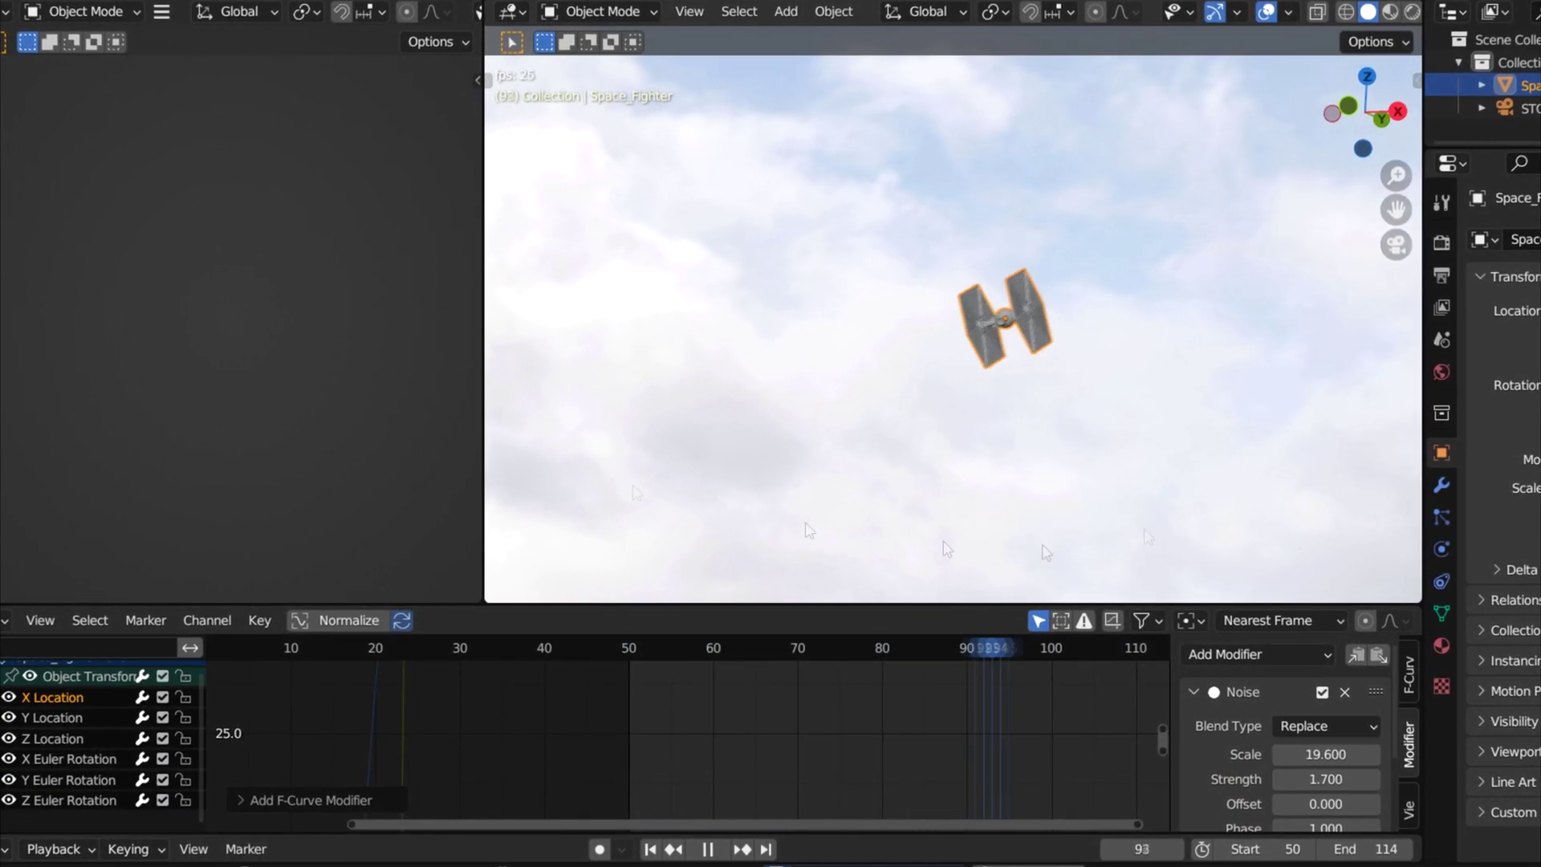
Step: Add another Noise modifier to the space fighter's animation curves with scale 47.5 and strength 1.5
left_click(1117, 663)
left_click(1252, 655)
left_click(1239, 750)
left_click_drag(1326, 754, 1380, 780)
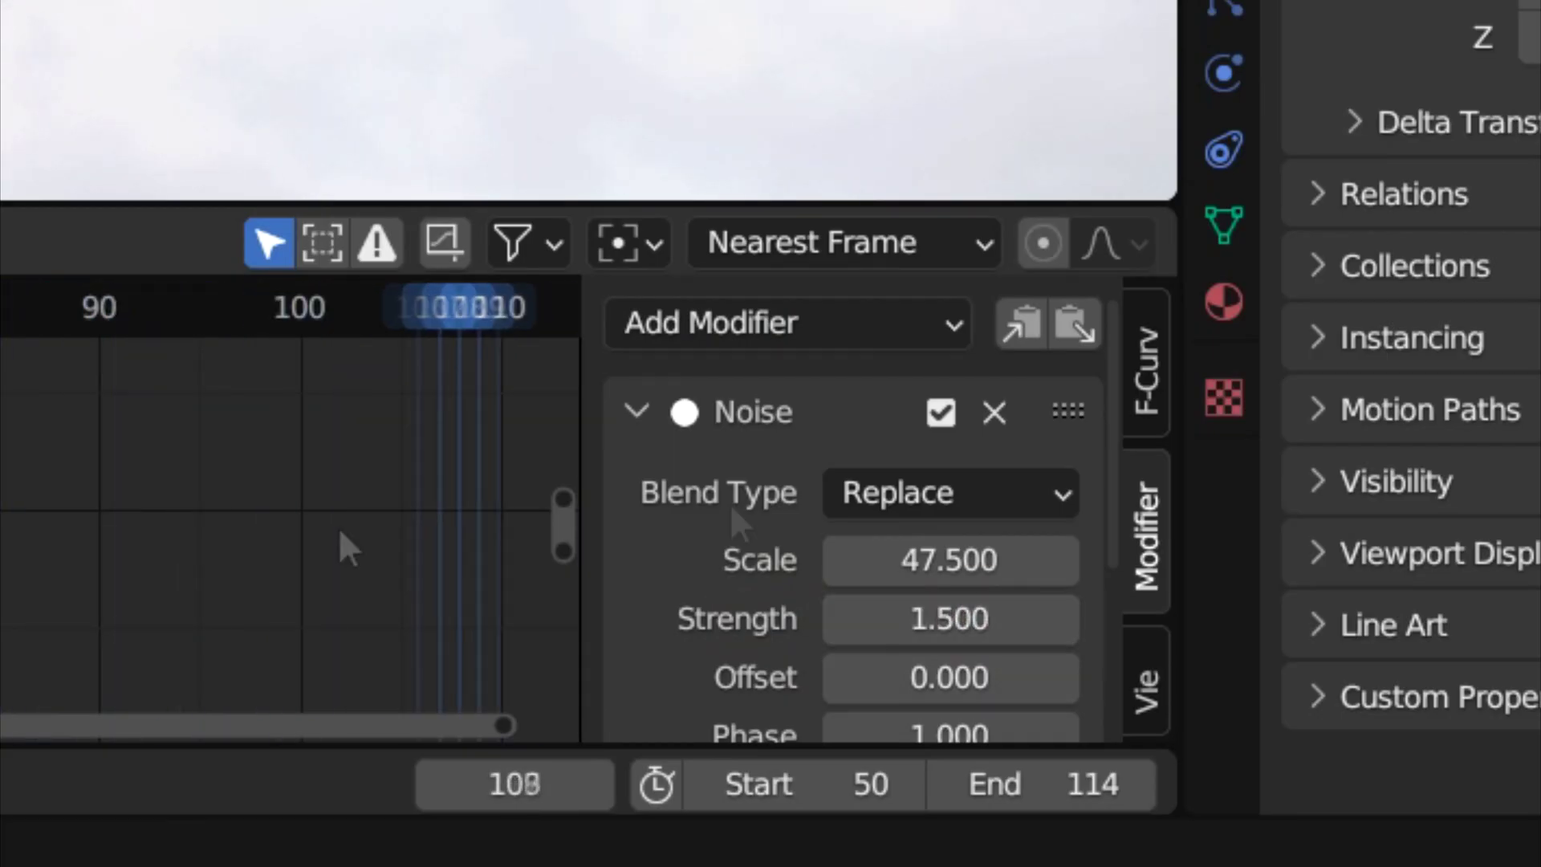
left_click_drag(923, 559, 1013, 610)
Step: Remove the Noise modifier and add a fresh one with scale 42.9 and strength 0.2
left_click(993, 412)
left_click(790, 322)
left_click(722, 449)
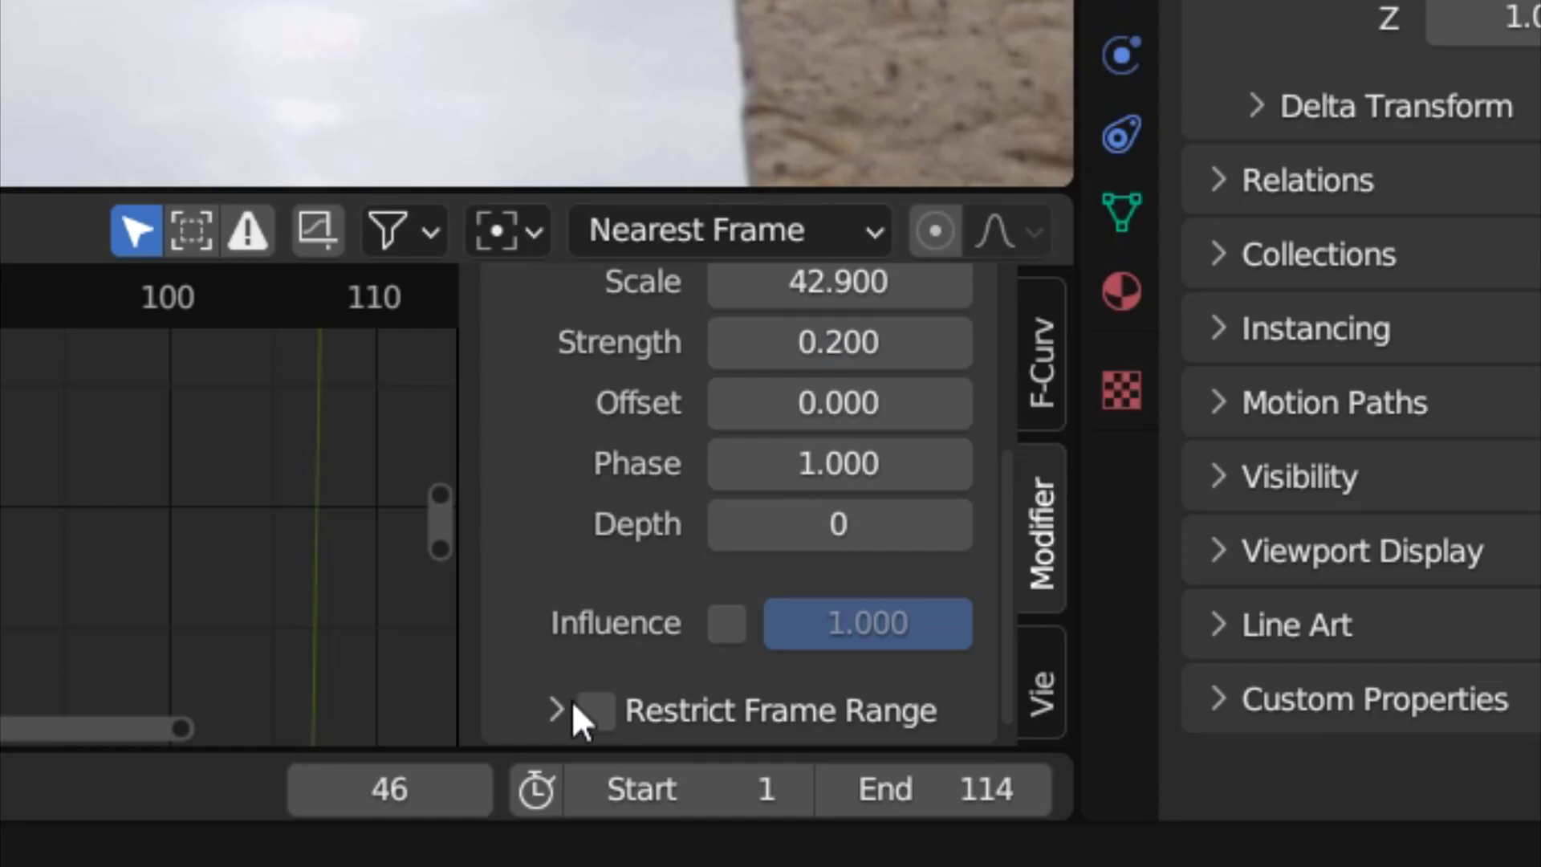
Step: Enable Restrict Frame Range on the Noise modifier and expand its range settings
left_click(561, 712)
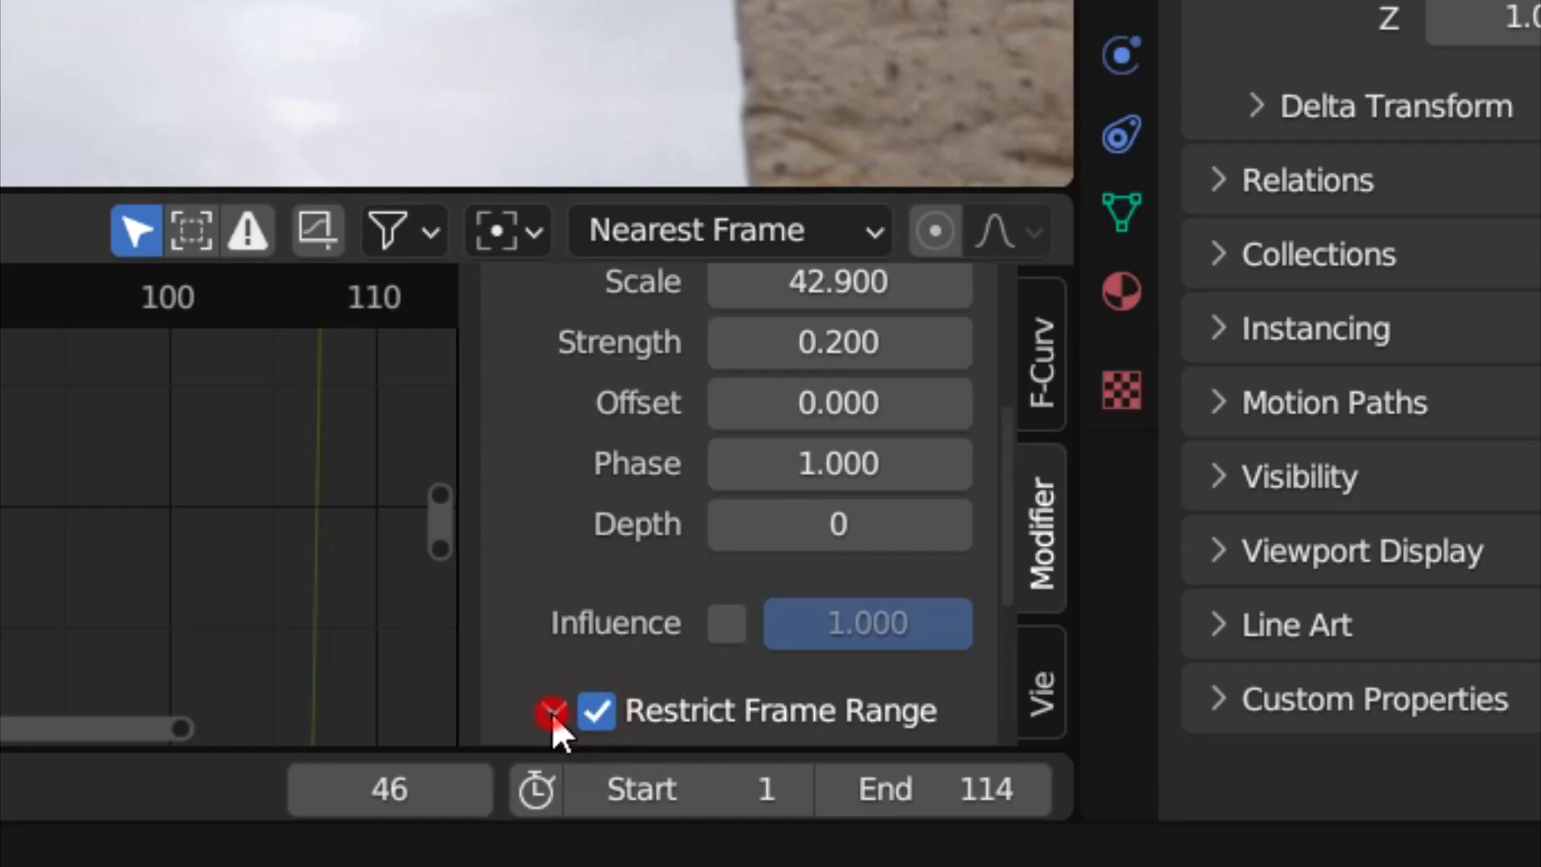
scroll(729, 635, "down", 5)
key("Return")
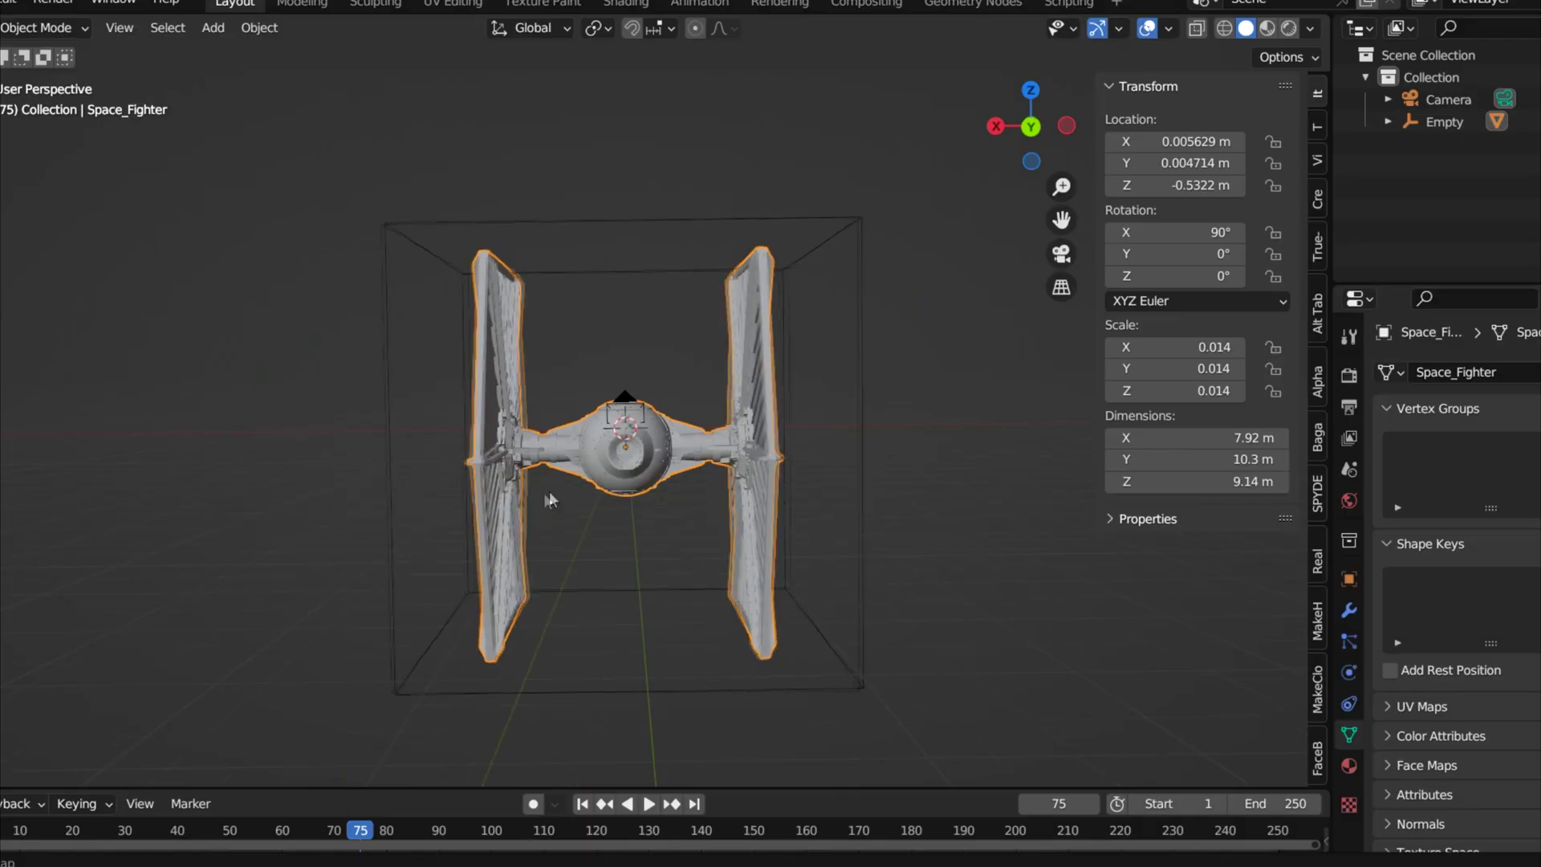
Step: In wireframe Edit Mode, select one wing of the space fighter with its strut and separate it into its own object
middle_click_drag(549, 491, 560, 479)
key("Tab")
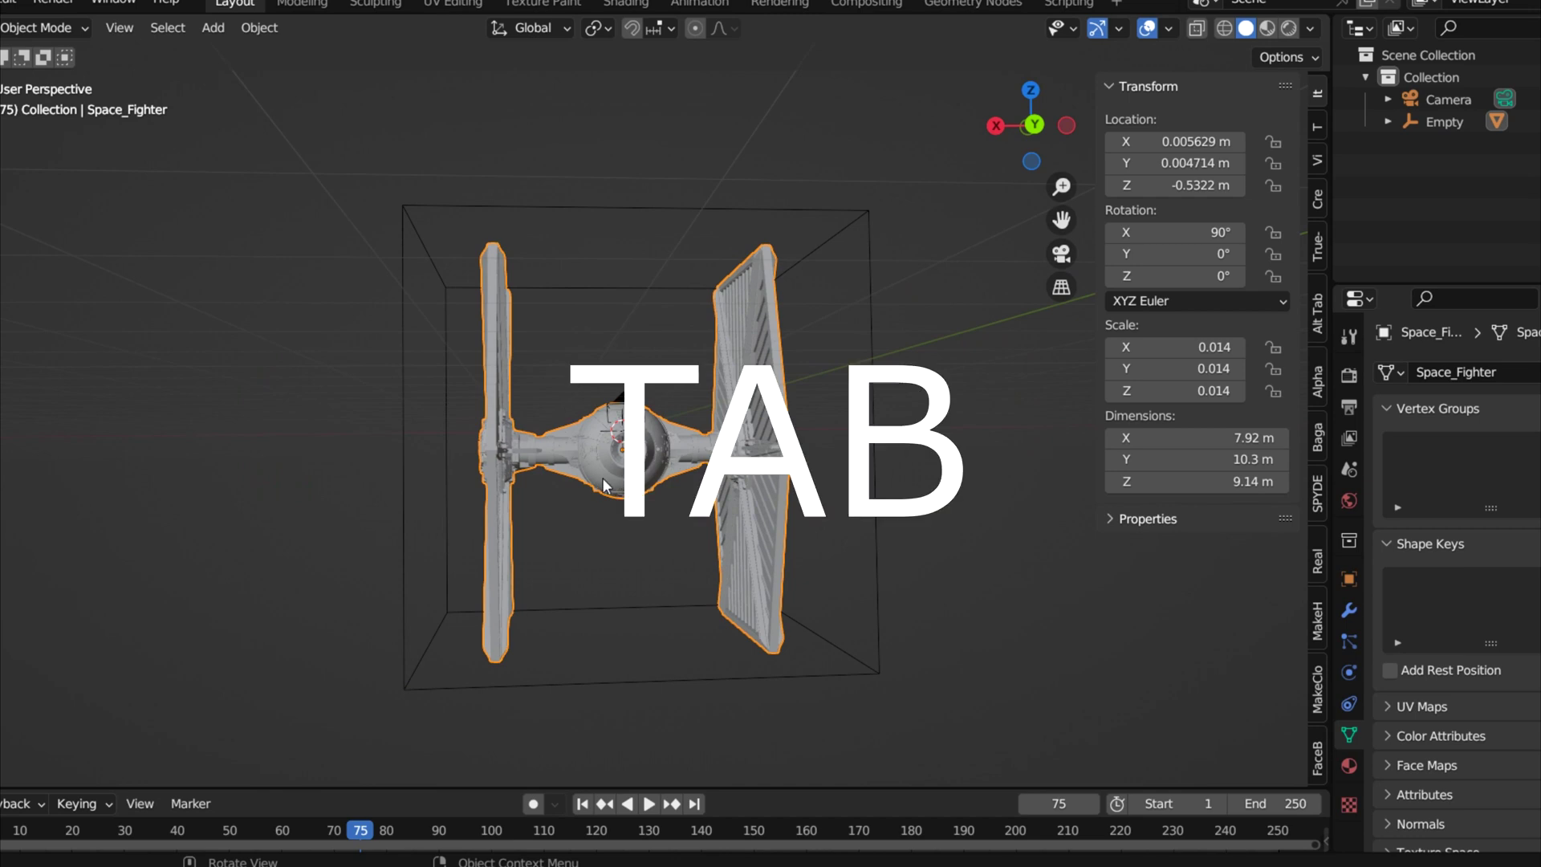
key("z")
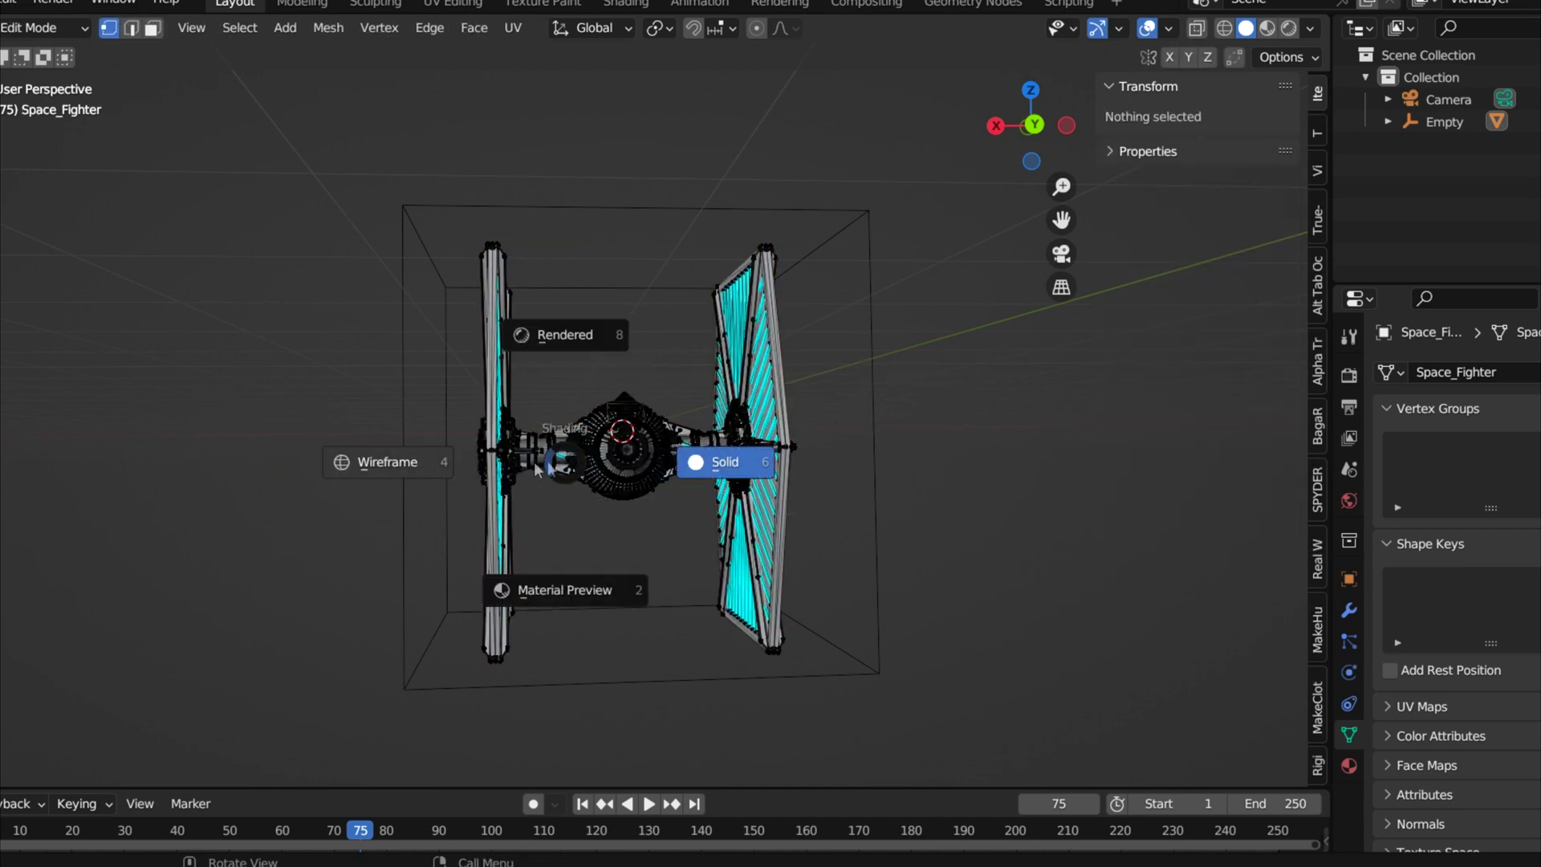
left_click(432, 467)
left_click_drag(313, 171, 544, 662)
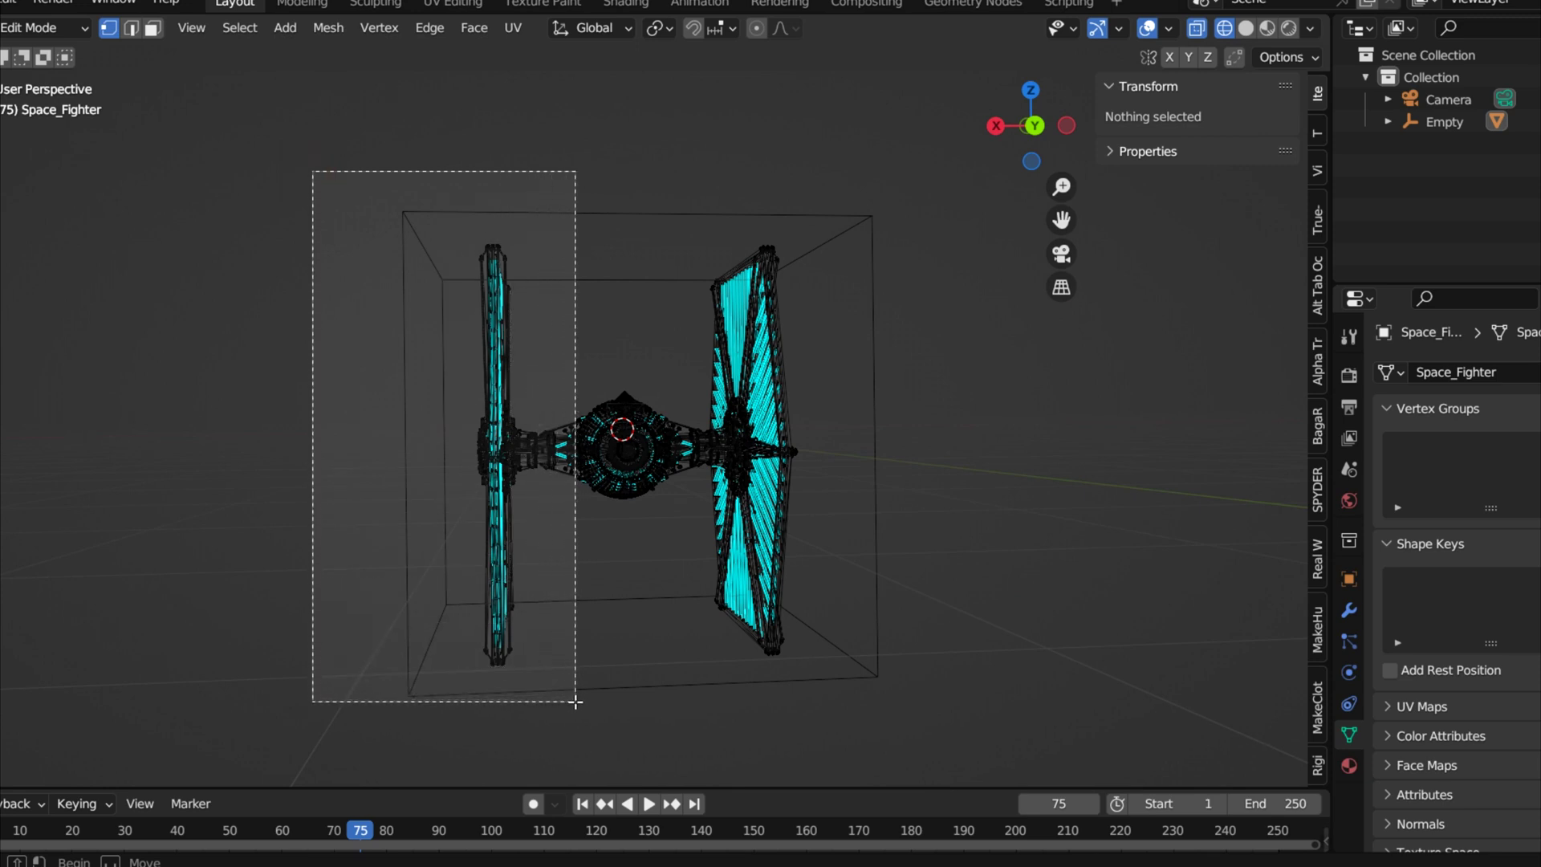
left_click_drag(570, 703, 569, 703)
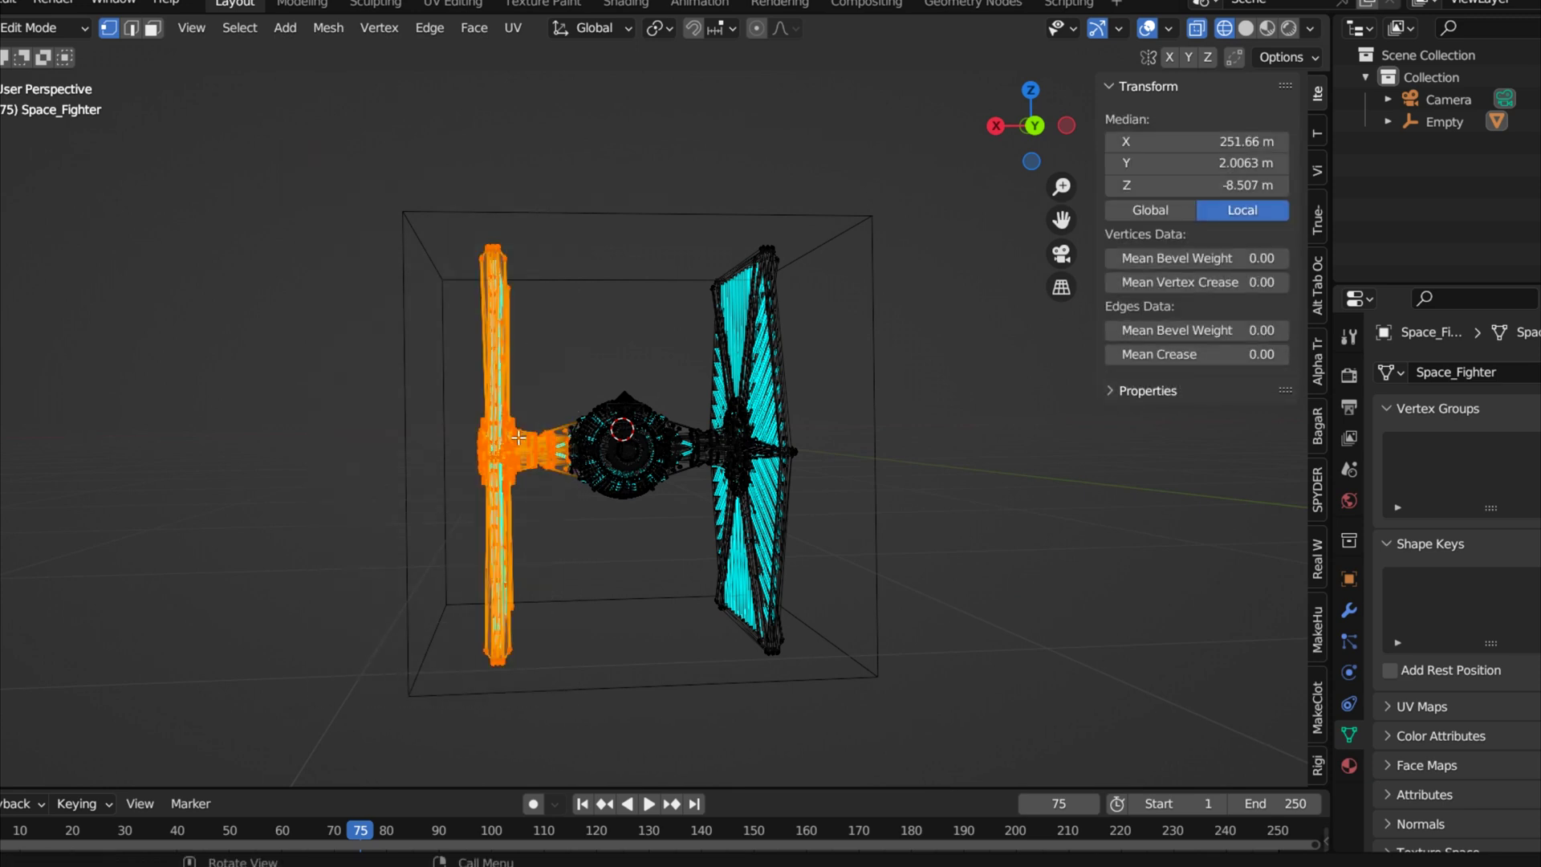
key("p")
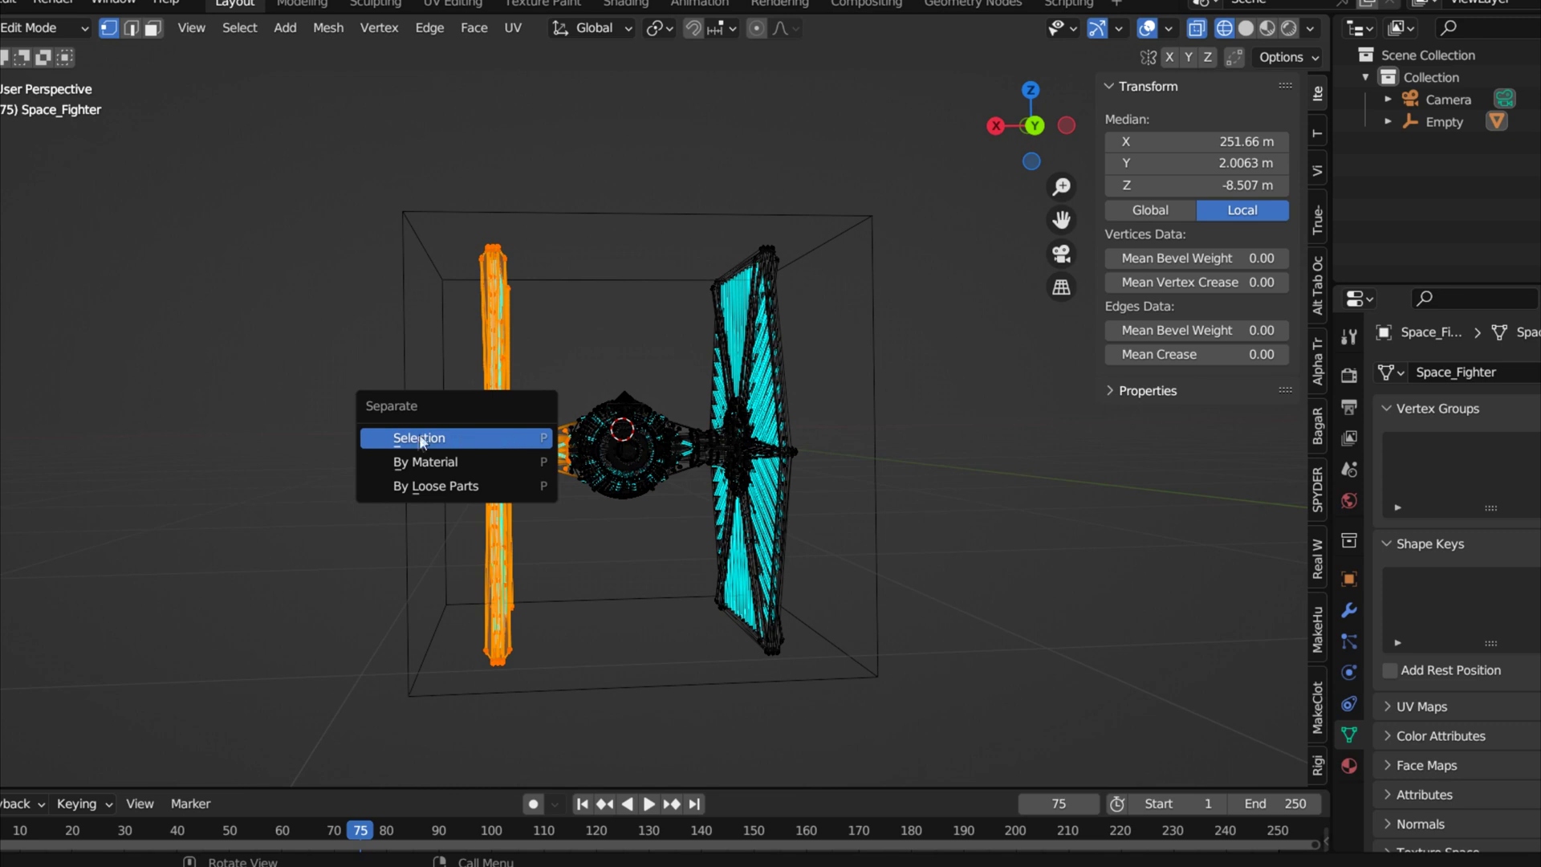
left_click(412, 437)
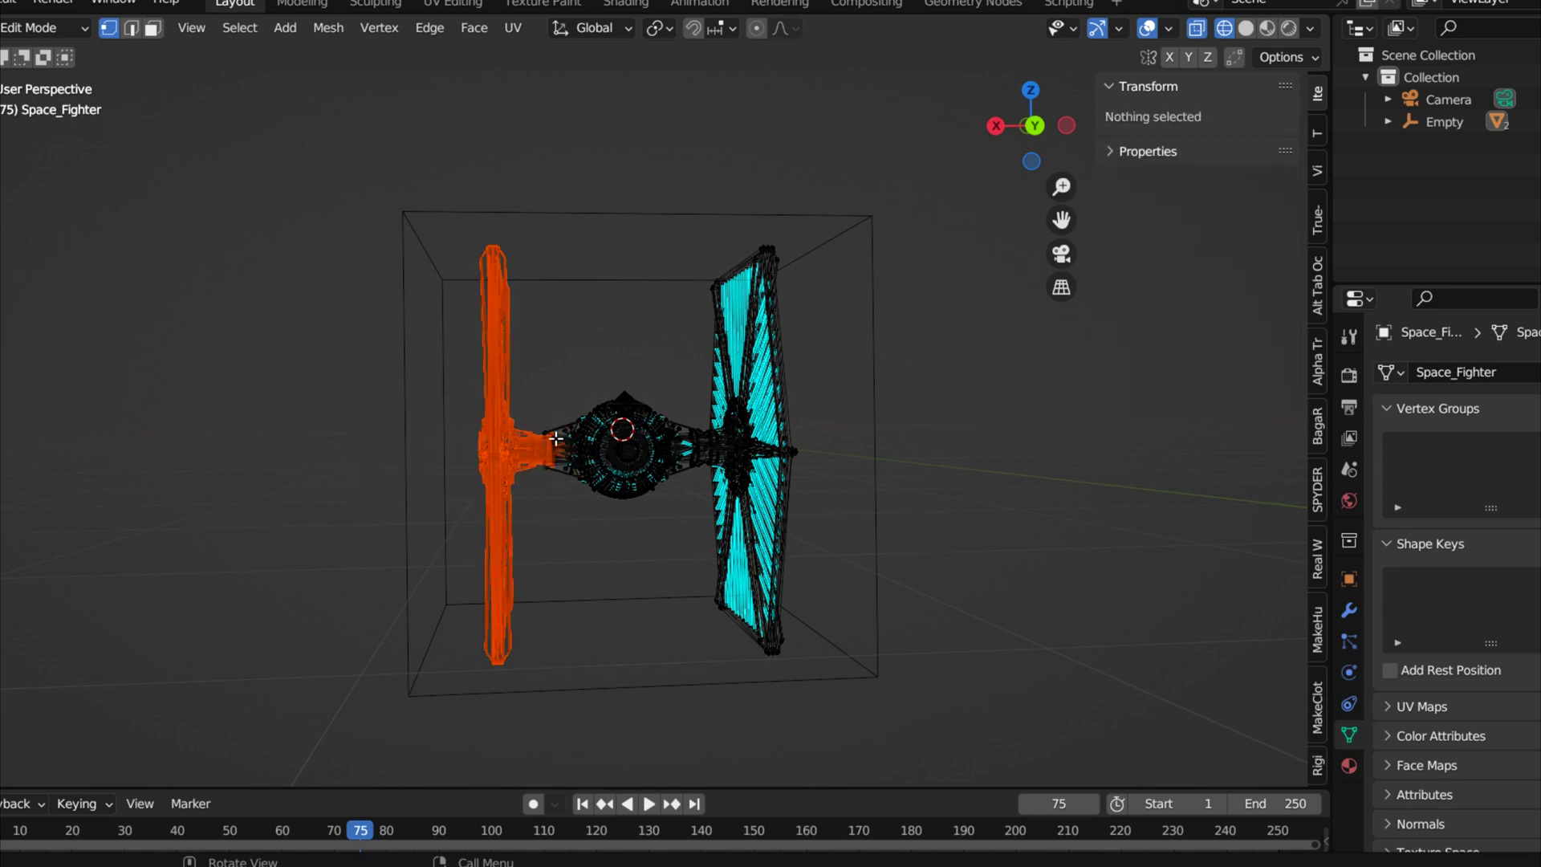
key("Tab")
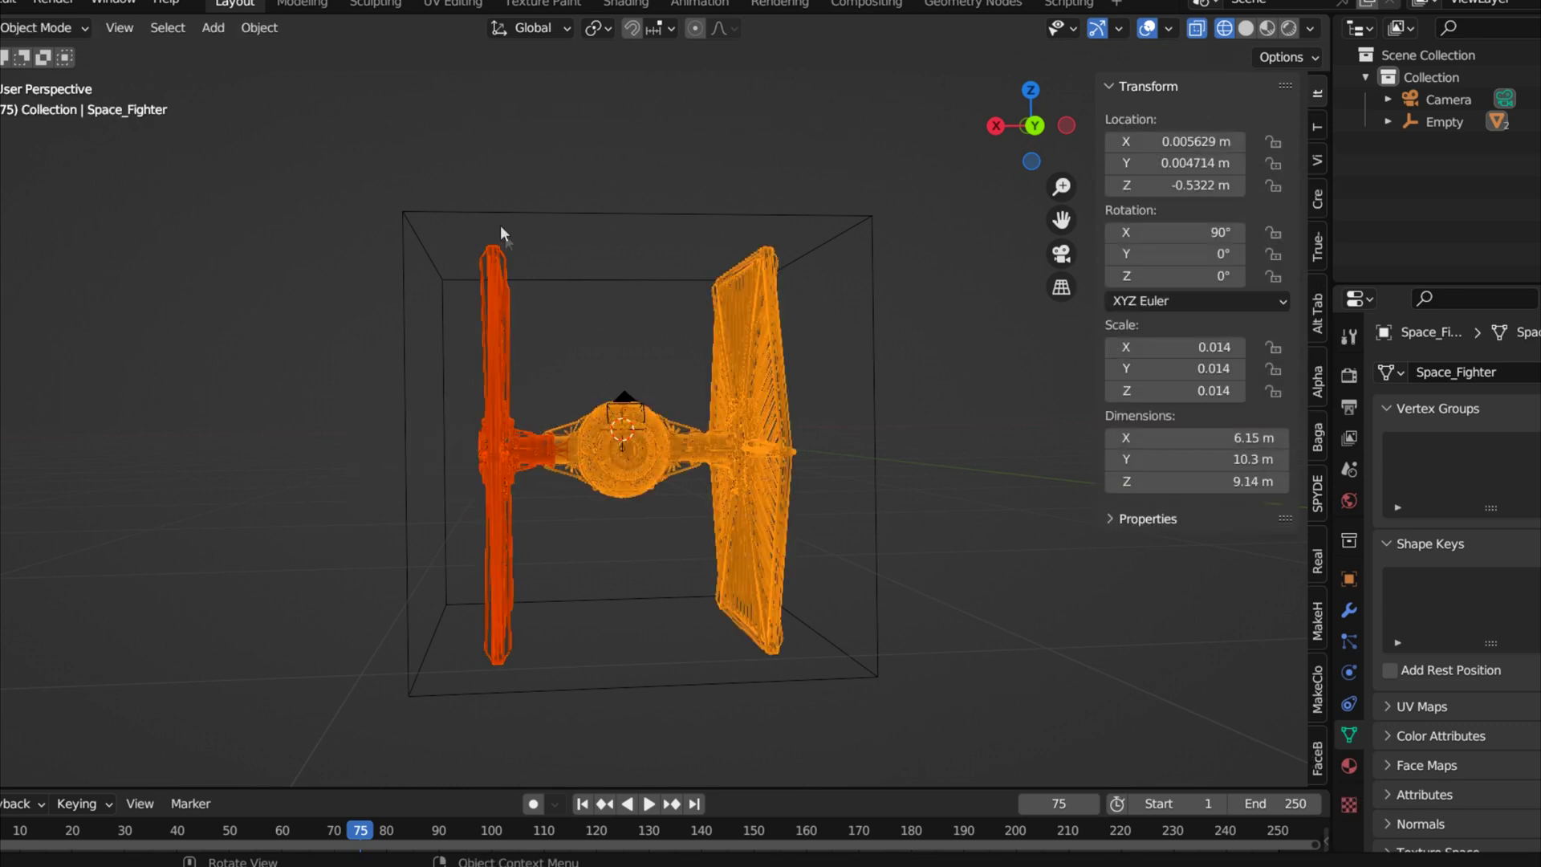
Step: Return the viewport to solid shading, select the separated wing and test moving it
key("z")
left_click(670, 351)
left_click(514, 466)
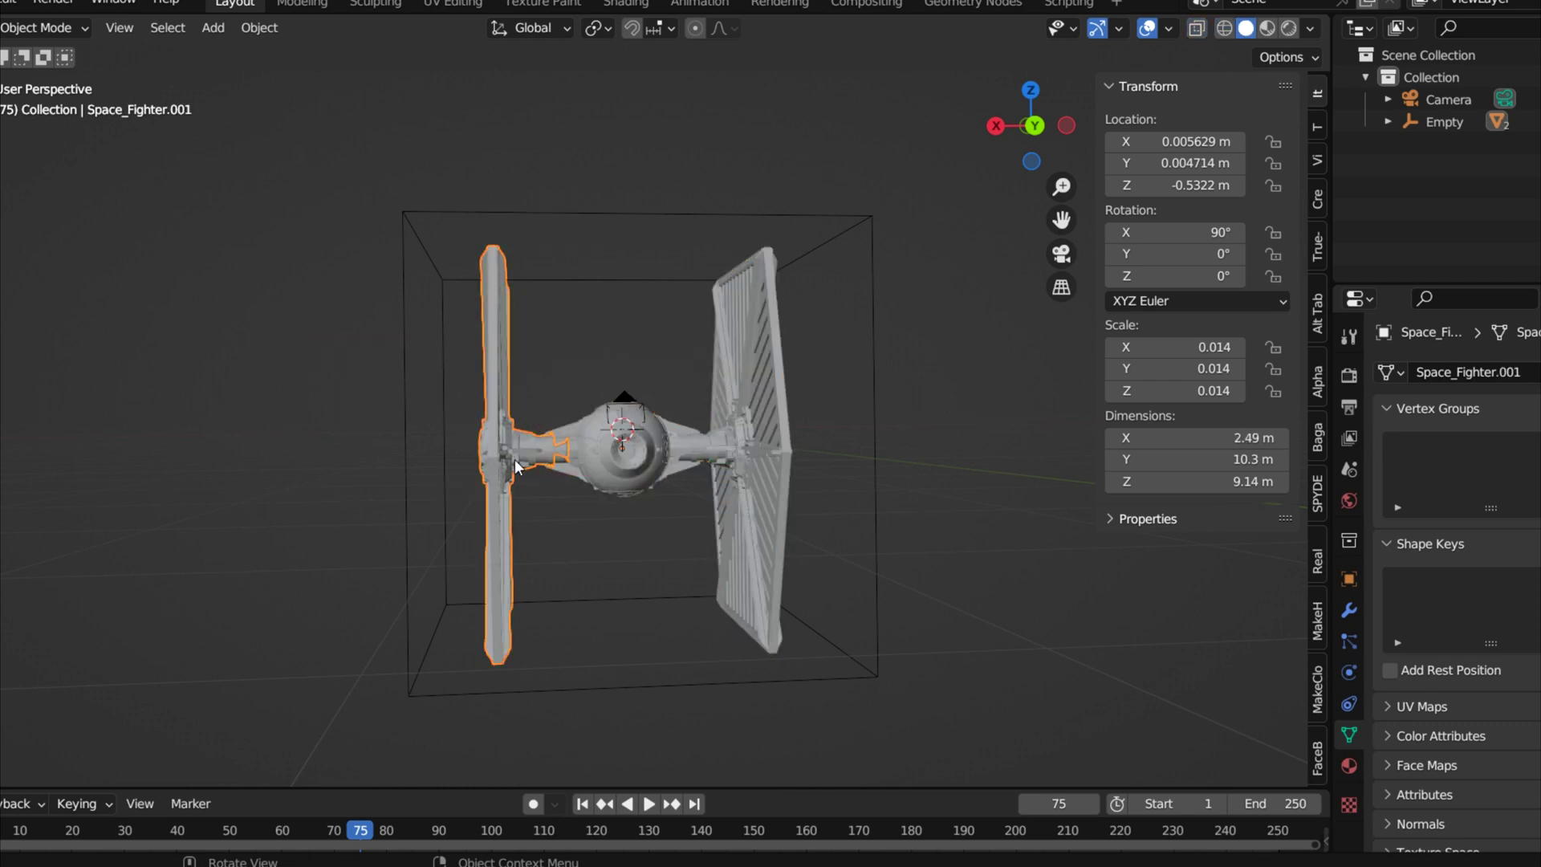
key("g")
key("Escape")
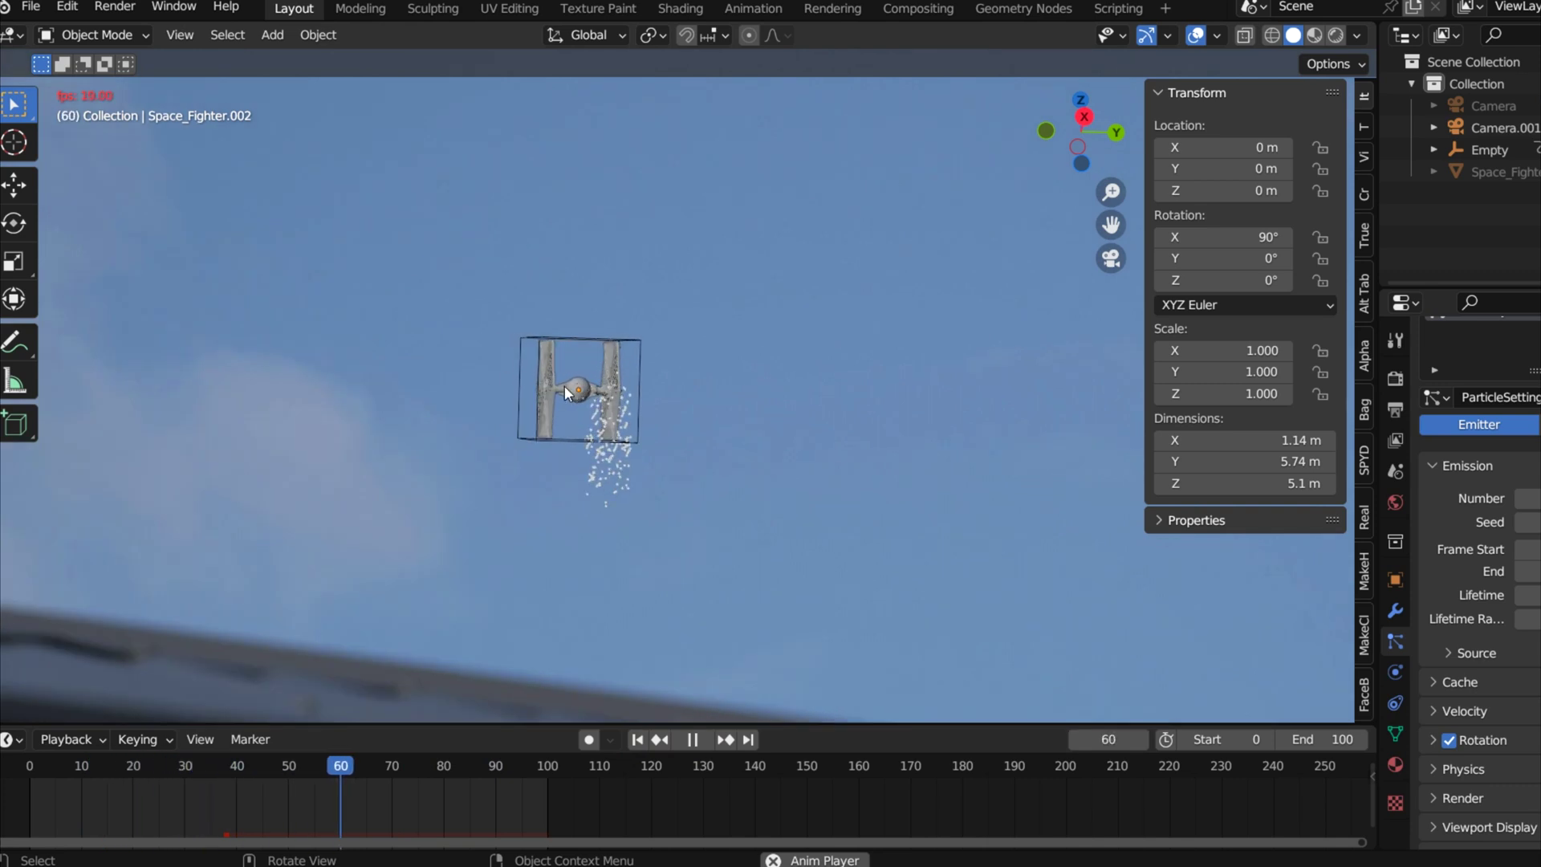
Step: Set the Force field's Strength to 463.8 and keyframe it at frame 59
scroll(653, 574, "up", 3)
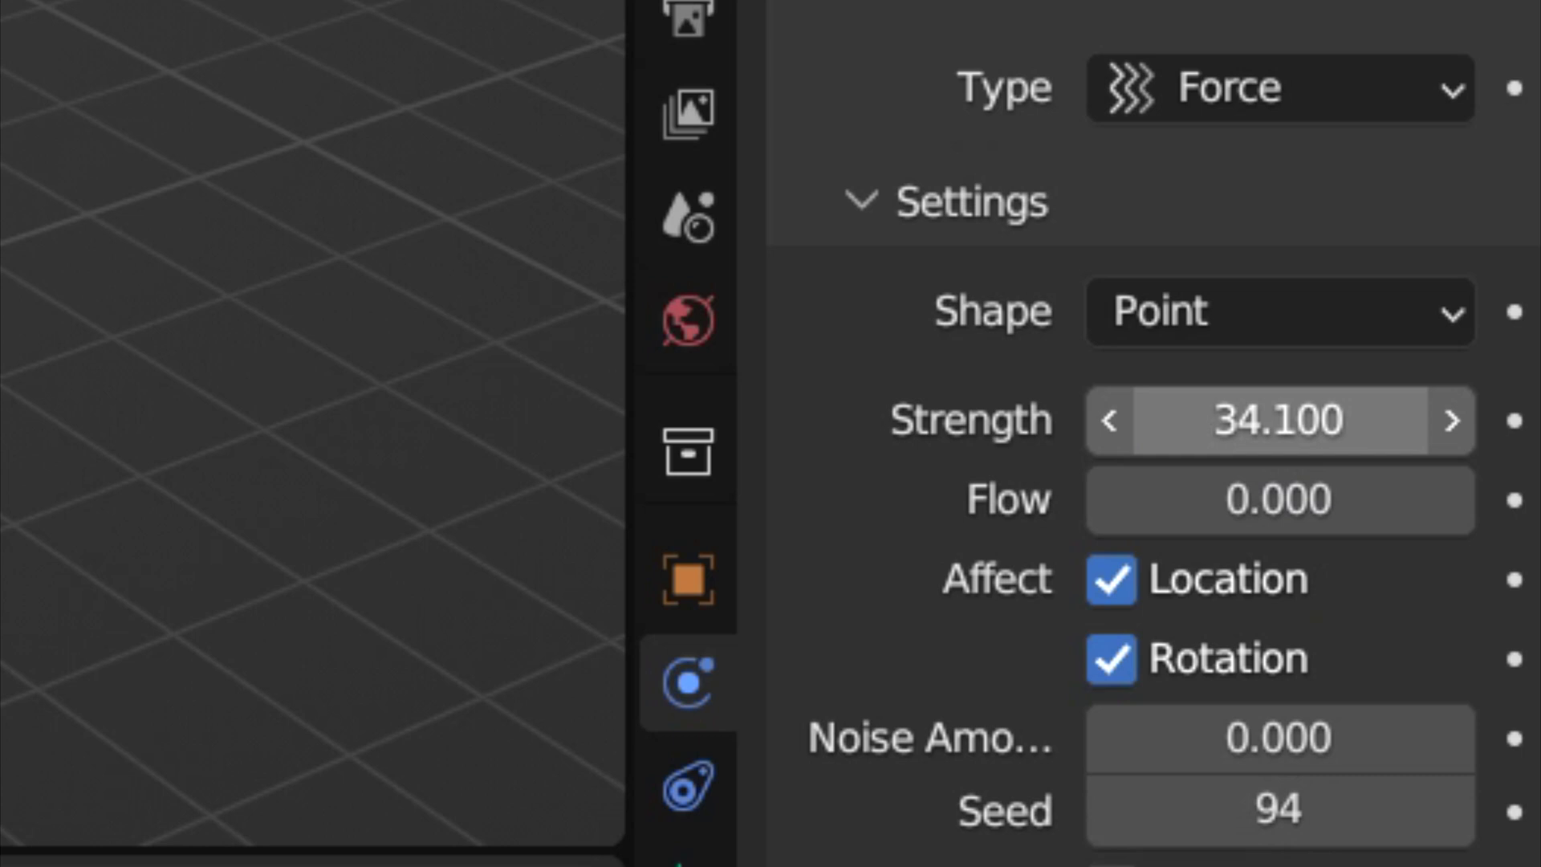
left_click_drag(1276, 420, 1364, 420)
left_click_drag(1224, 428, 1316, 428)
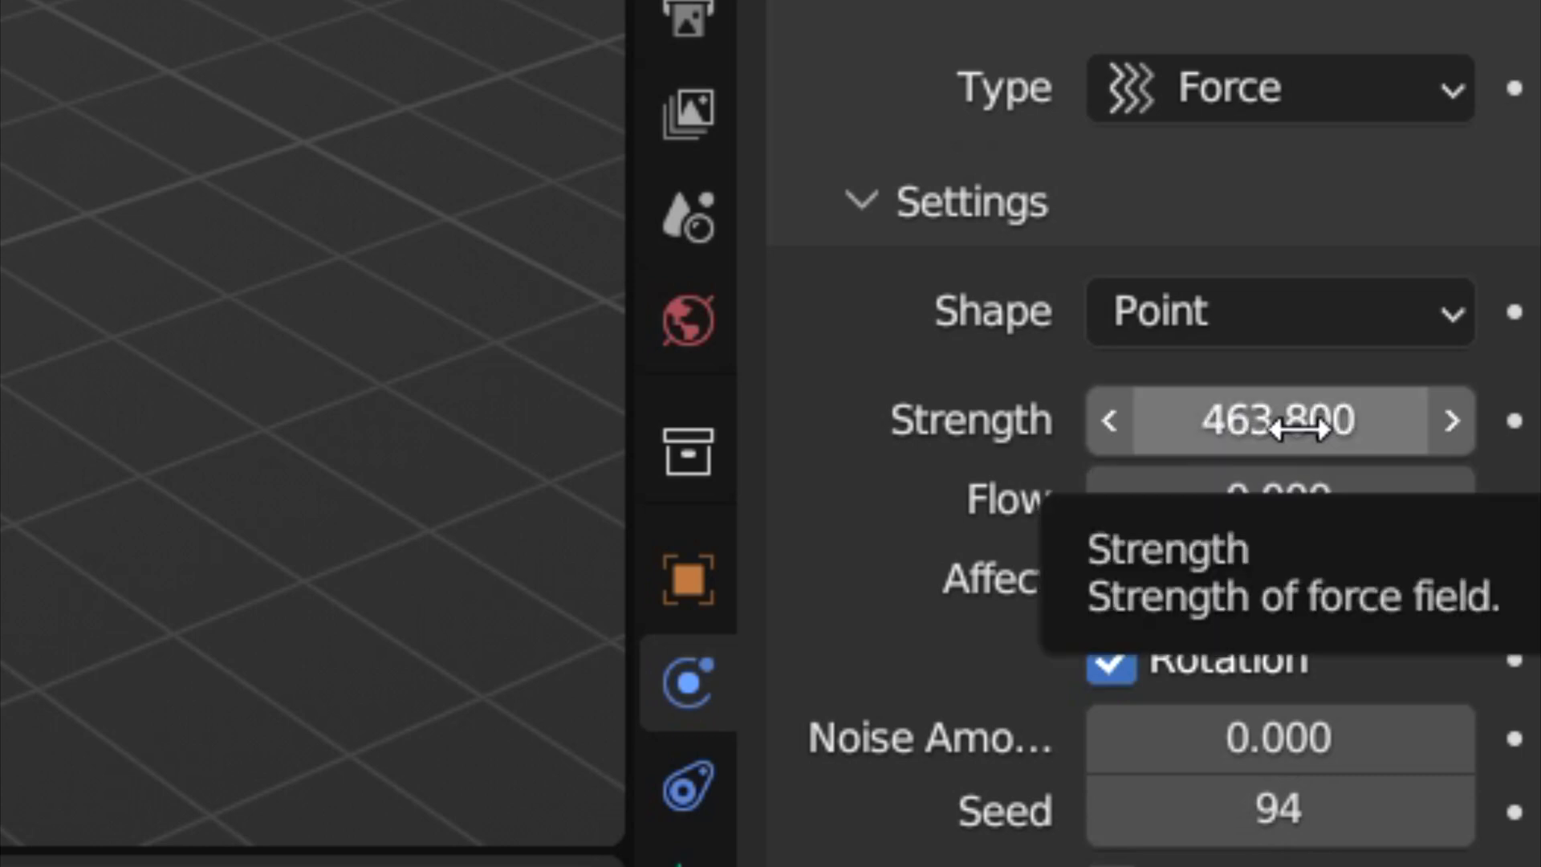
key("i")
Step: Set the Force field's Strength to 7 and keyframe it just past frame 60
left_click(377, 491)
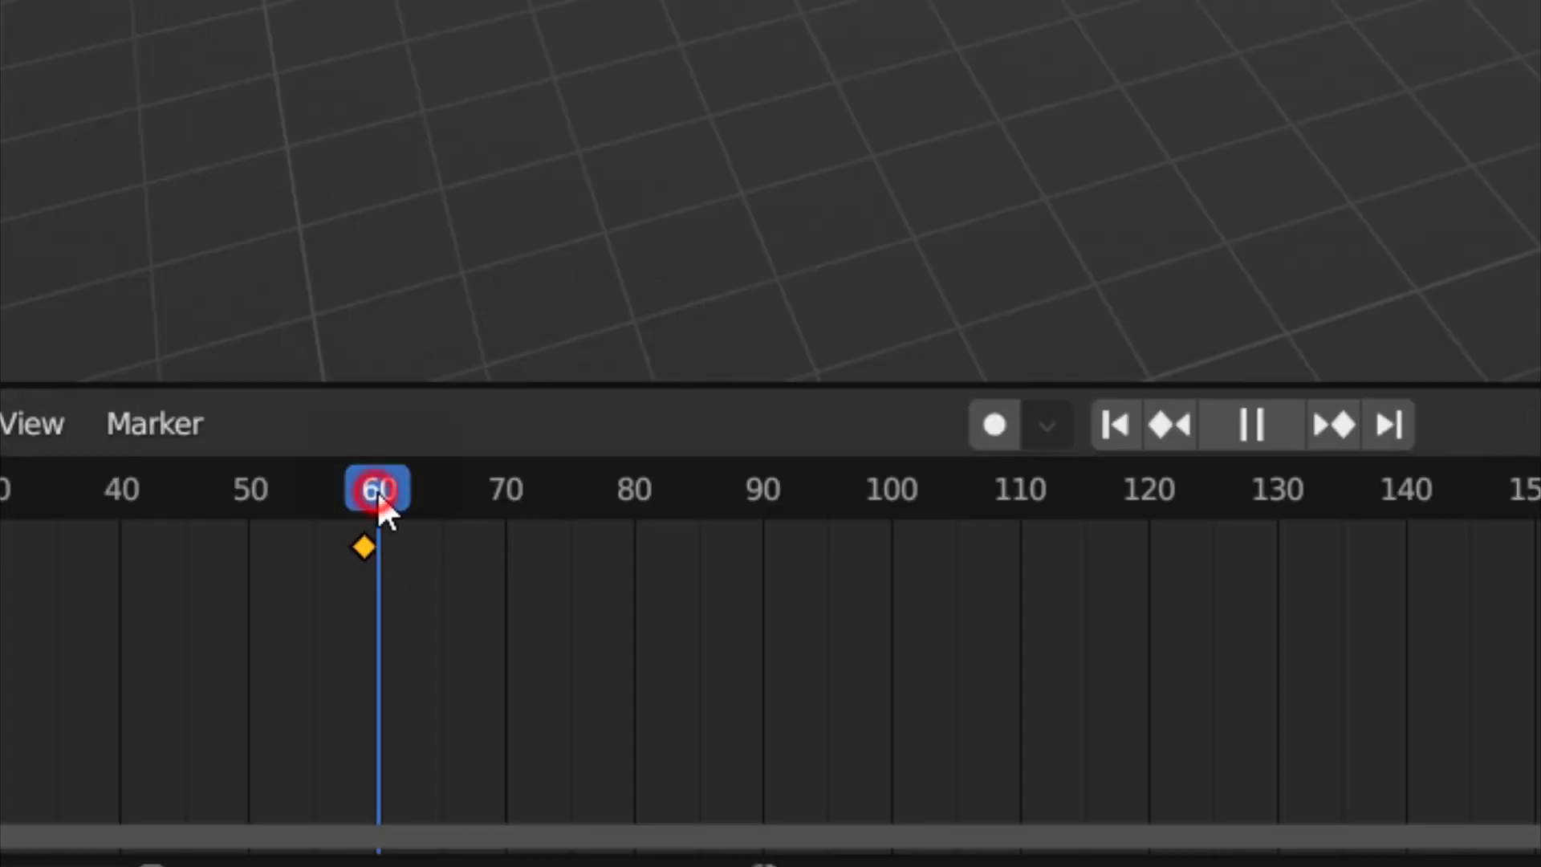
left_click_drag(377, 492, 406, 490)
key("space")
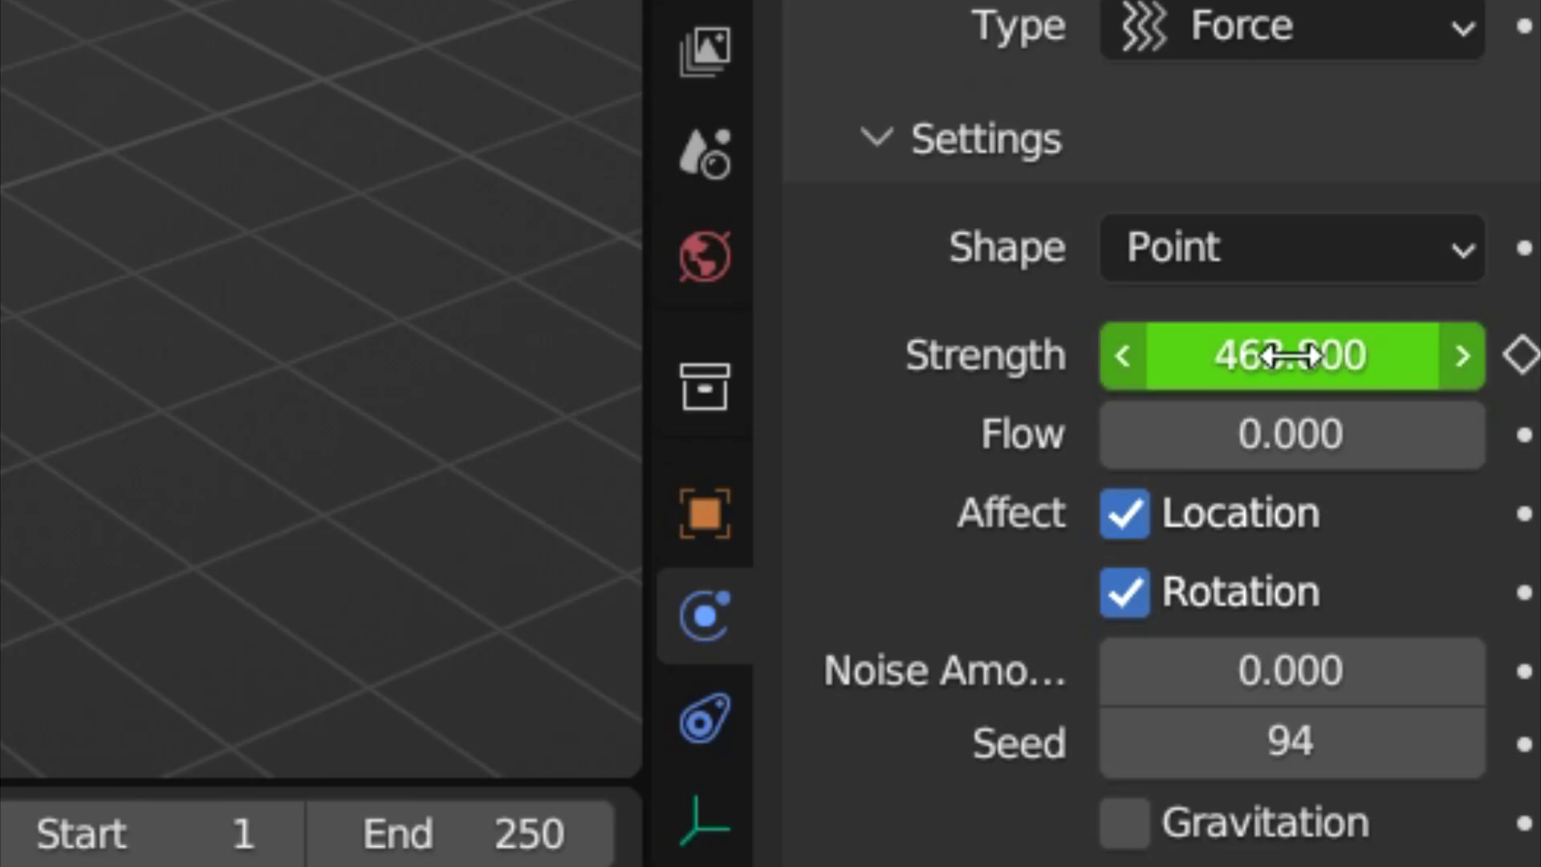
left_click(1289, 355)
type("7")
key("Return")
key("i")
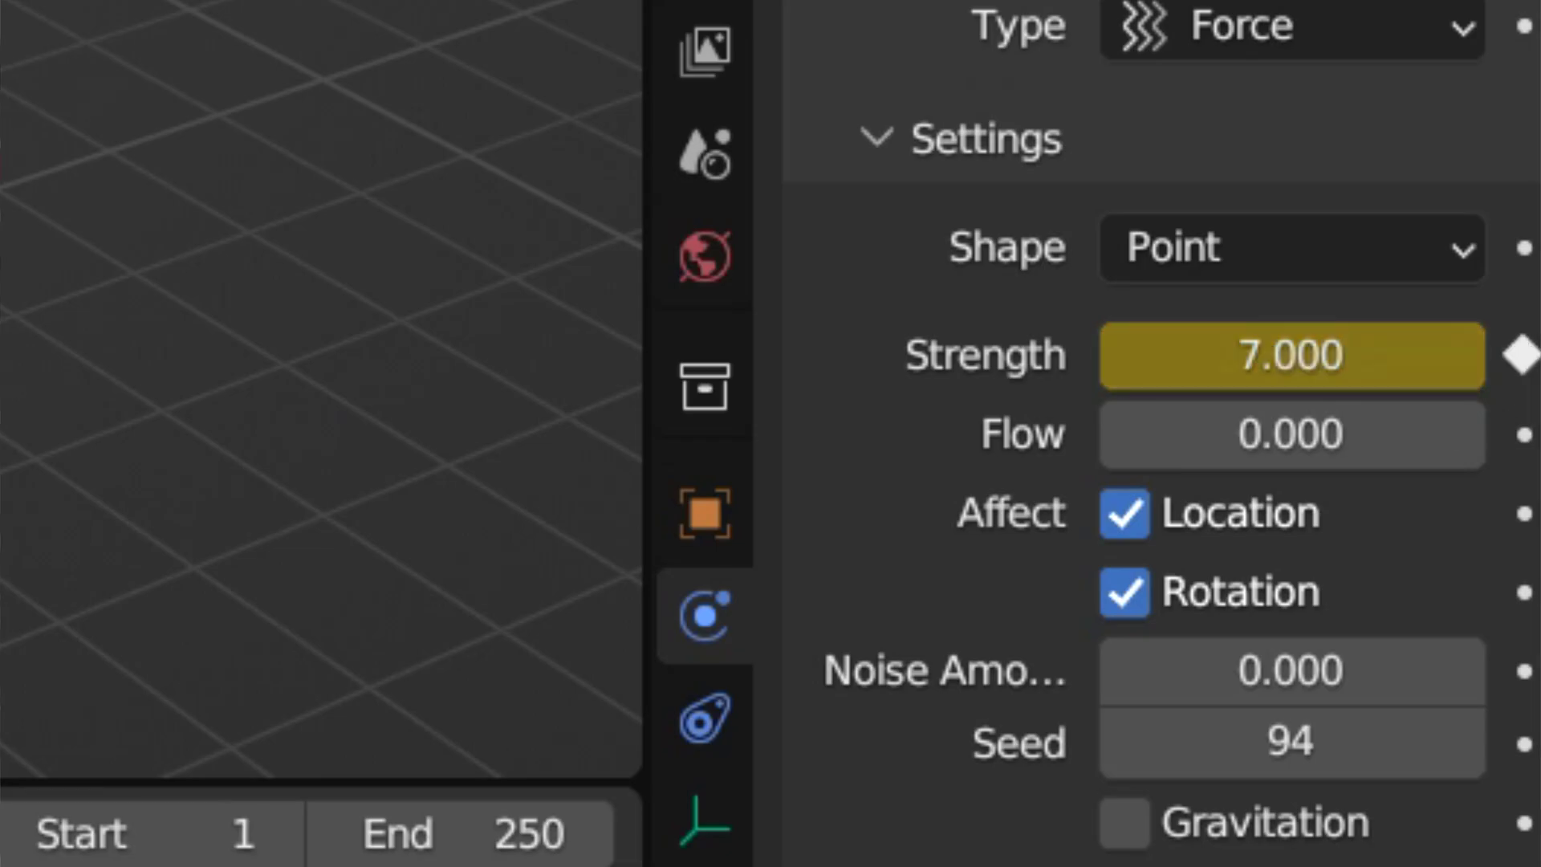